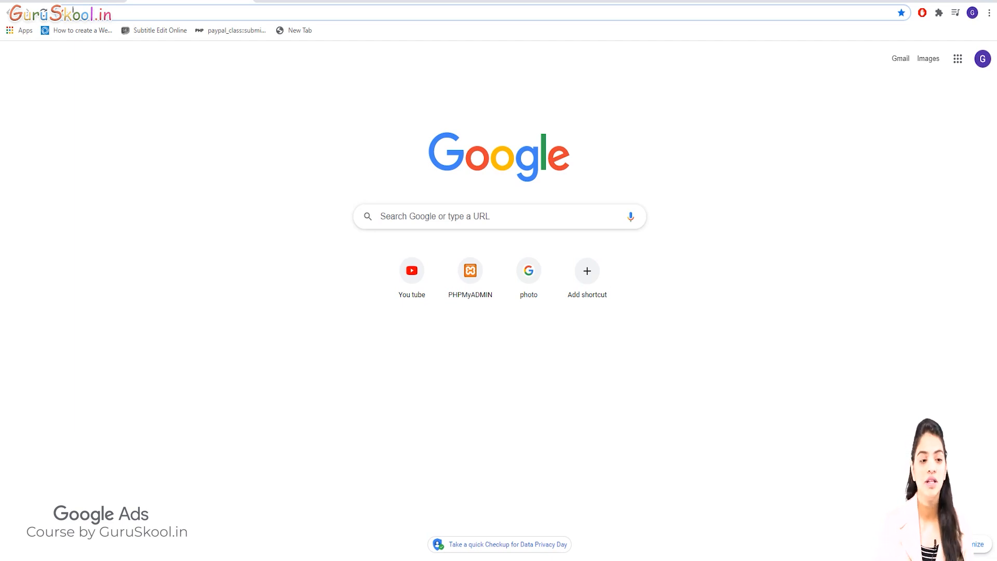
# Search for "google ads", sign in to the Google Ads account and resume the Search-1 draft campaign
pyautogui.write('googl')
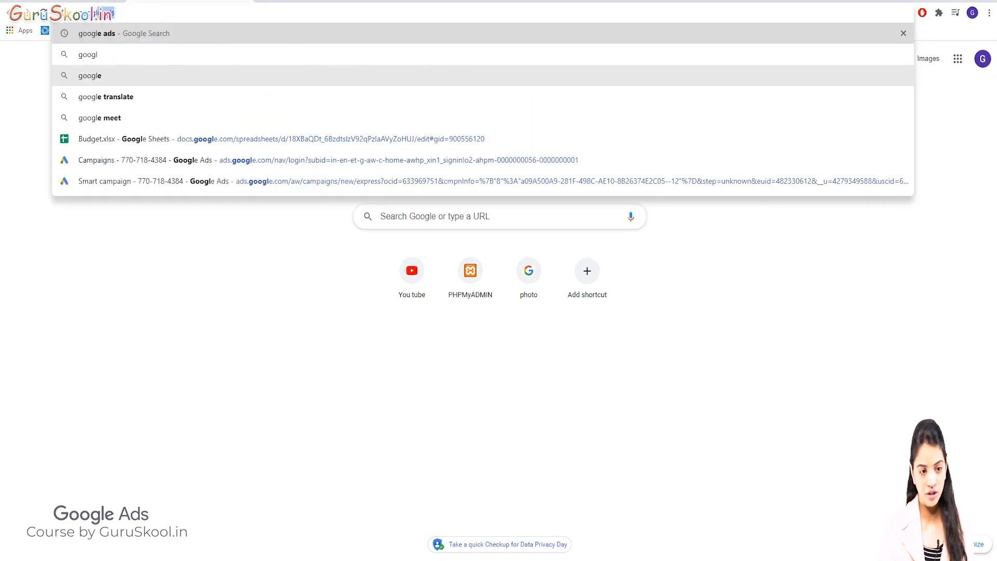
pyautogui.press('Return')
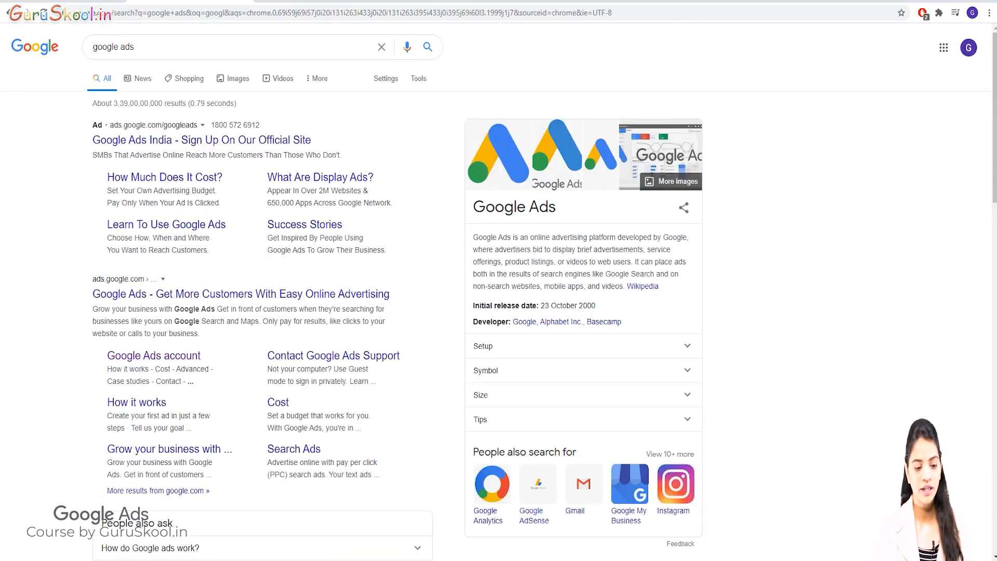
pyautogui.click(154, 357)
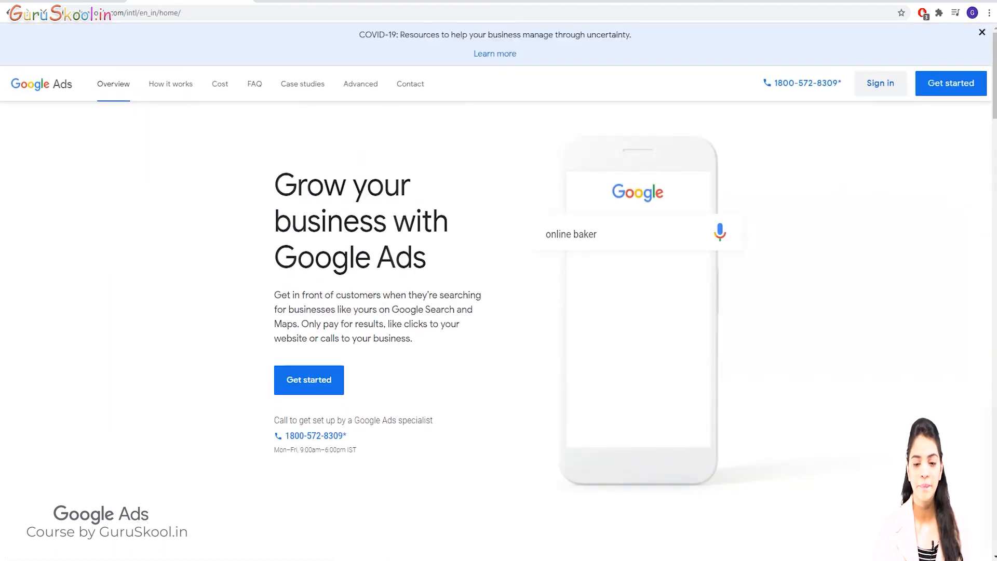
pyautogui.click(880, 83)
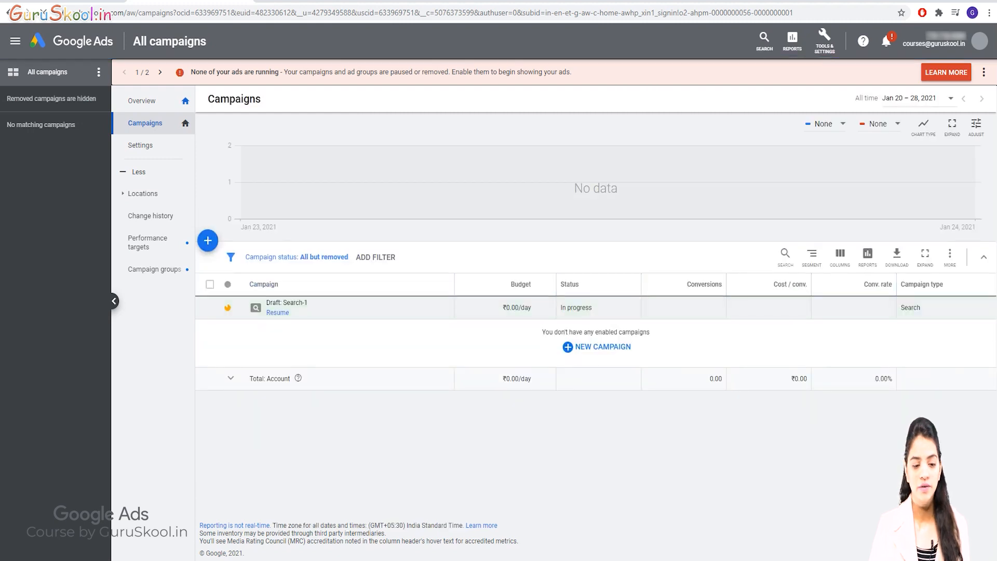
pyautogui.click(278, 313)
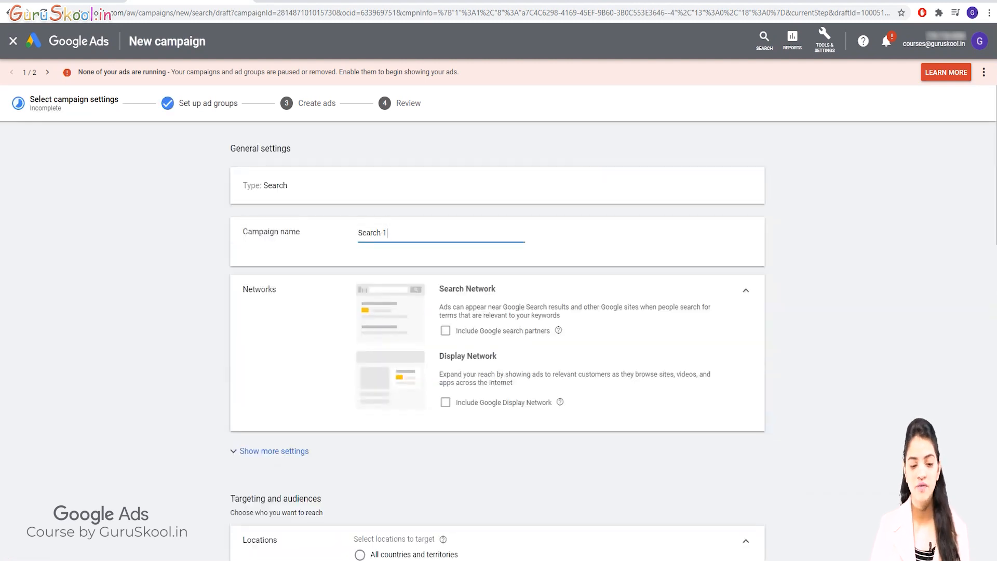
# Examine the draft campaign's network, location, language, audience, budget and bidding settings
pyautogui.scroll(-2, 498, 338)
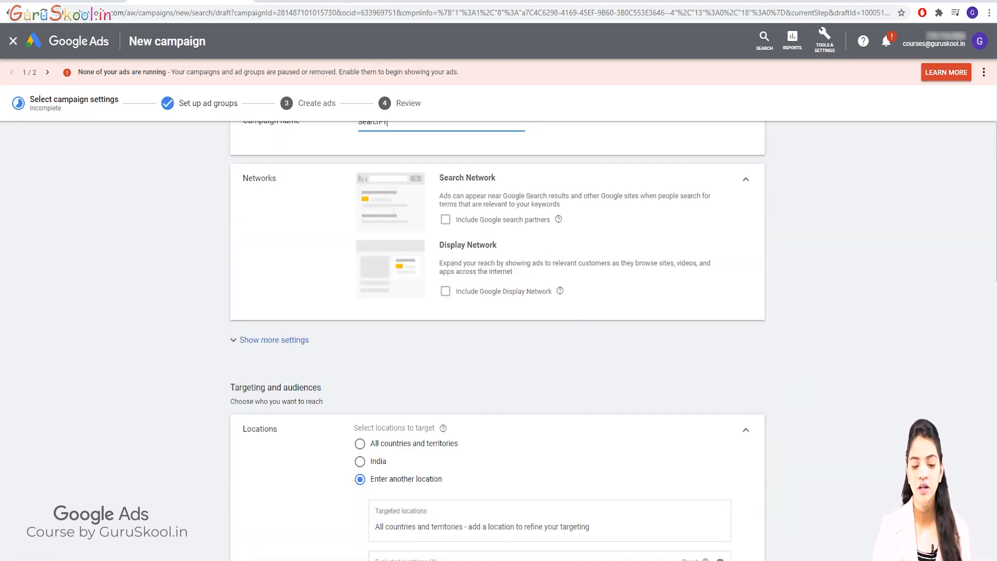
pyautogui.scroll(-7, 497, 338)
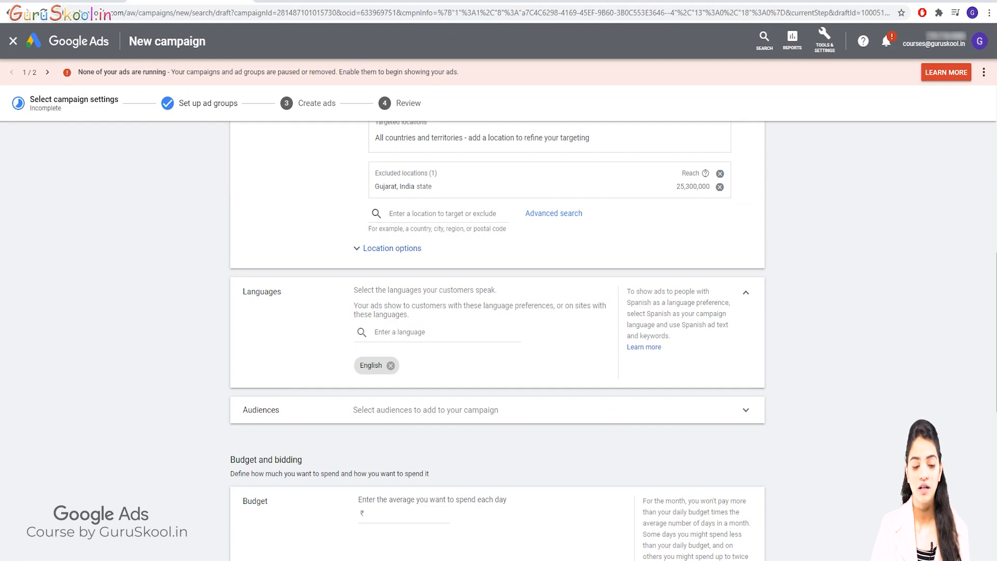
pyautogui.scroll(-3, 497, 338)
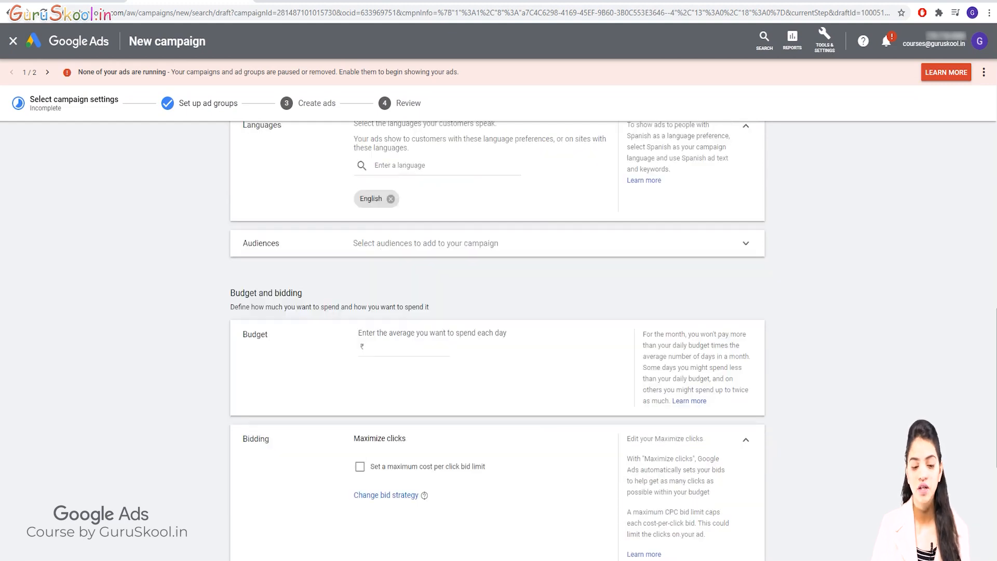
pyautogui.scroll(-5, 497, 337)
pyautogui.scroll(7, 497, 338)
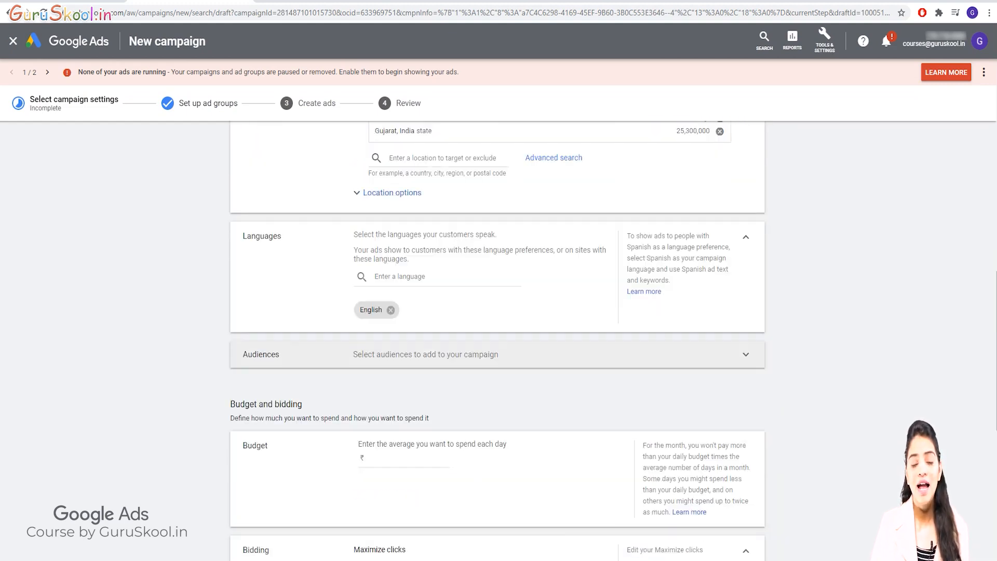
pyautogui.scroll(4, 498, 337)
pyautogui.scroll(-2, 498, 337)
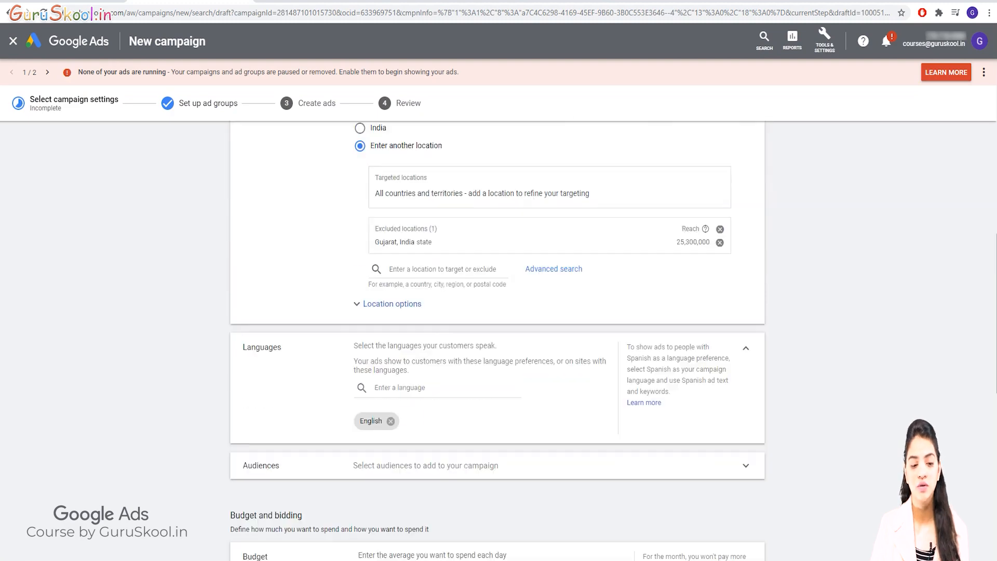
pyautogui.scroll(6, 497, 337)
pyautogui.scroll(-12, 497, 338)
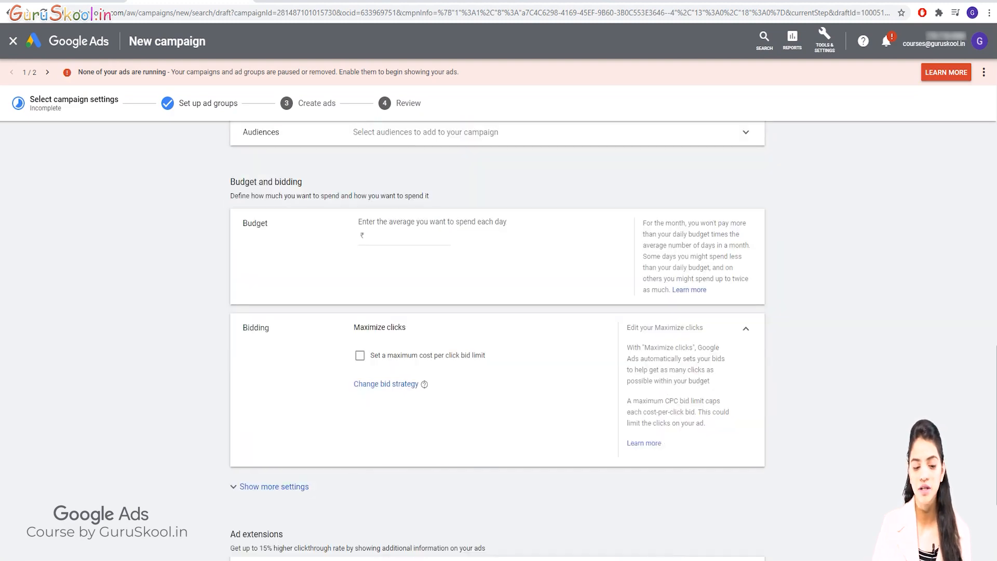
pyautogui.scroll(-3, 497, 337)
pyautogui.scroll(15, 497, 338)
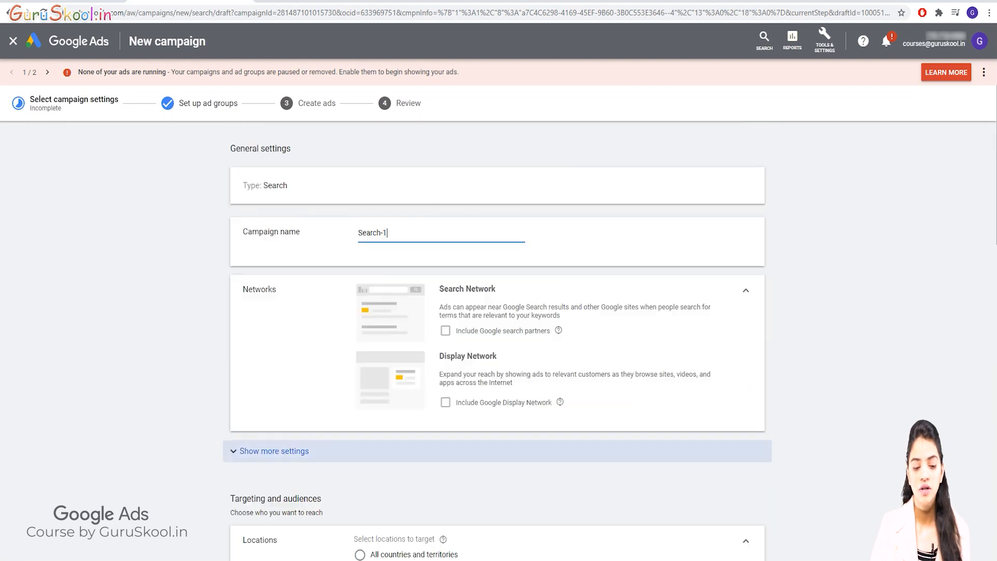
# Reveal the additional general settings of the campaign and expand the ad schedule section
pyautogui.click(274, 450)
pyautogui.scroll(-3, 274, 389)
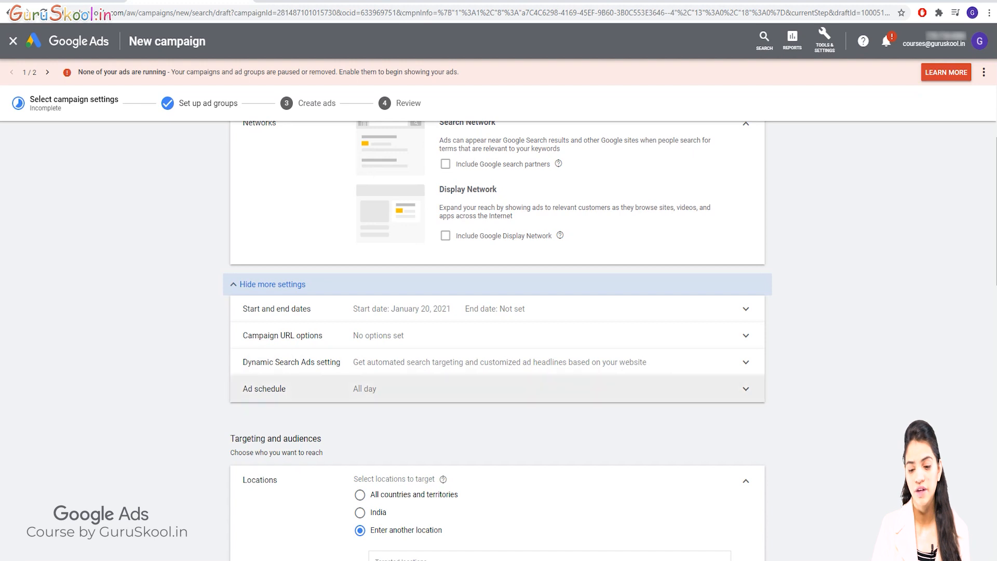
pyautogui.click(275, 388)
pyautogui.scroll(-1, 275, 389)
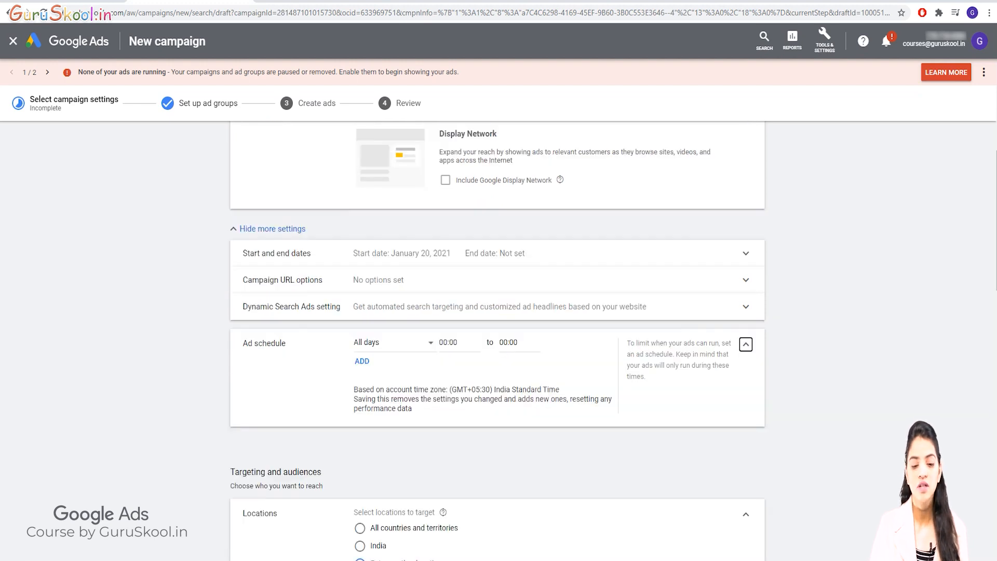
pyautogui.scroll(-1, 498, 337)
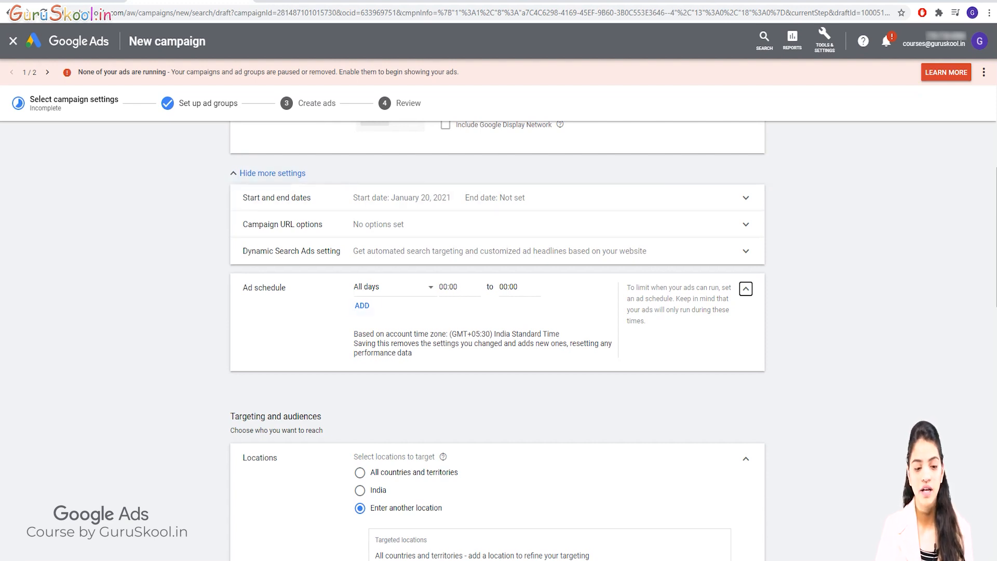
pyautogui.moveTo(242, 288); pyautogui.dragTo(286, 288)
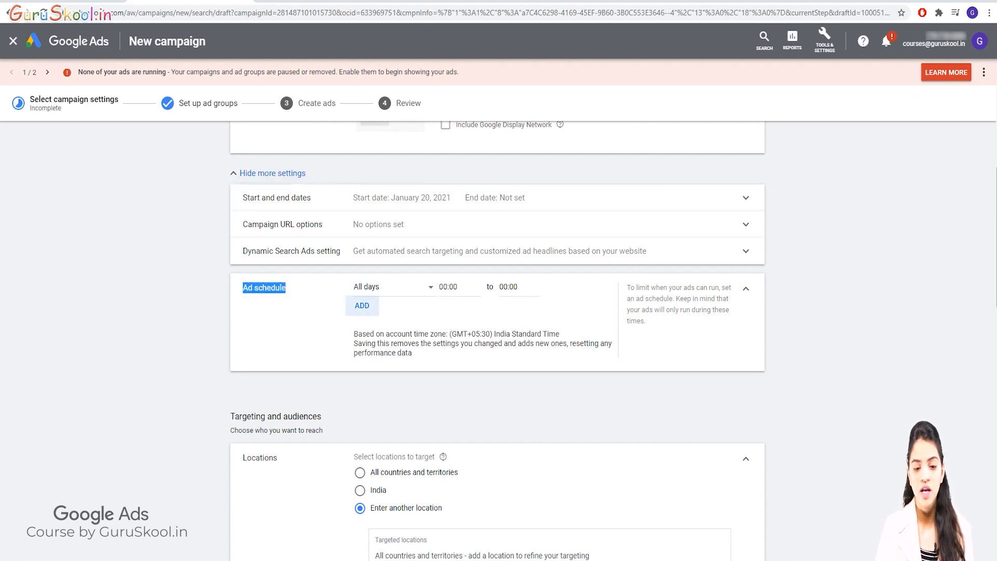
pyautogui.click(362, 305)
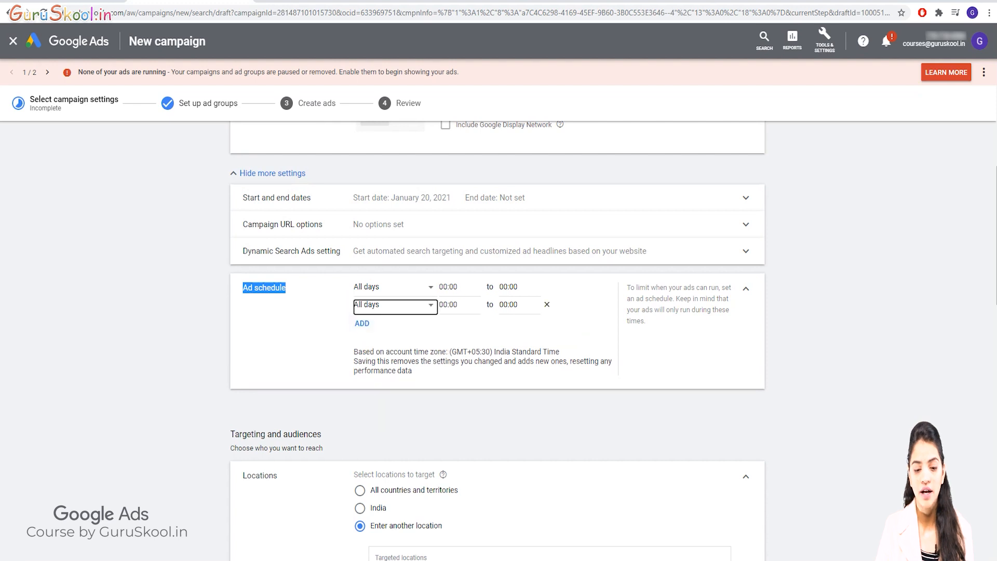
pyautogui.click(547, 287)
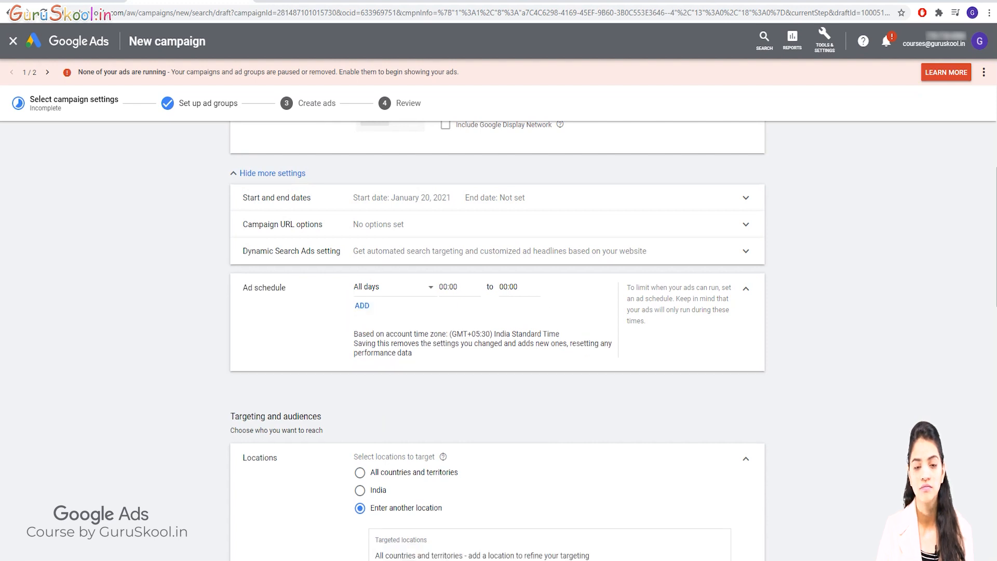
pyautogui.click(362, 305)
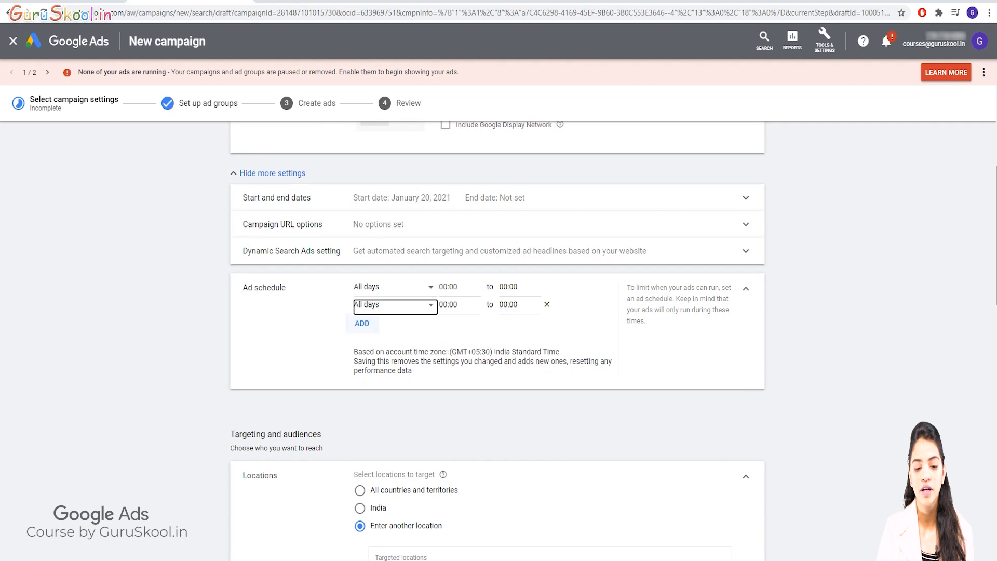
pyautogui.click(547, 287)
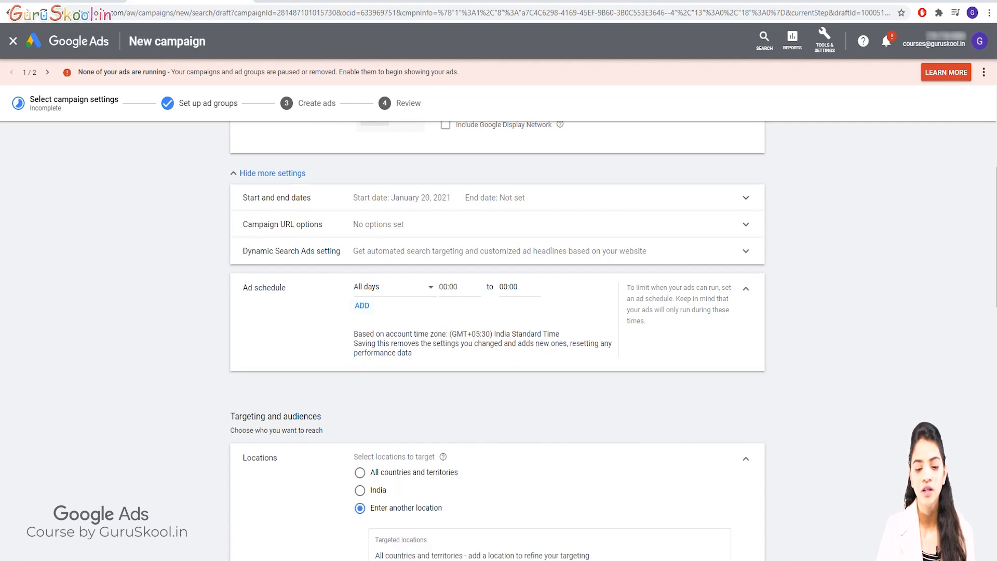
# Set the first ad schedule entry to Mondays with a start time of 00:00
pyautogui.click(394, 287)
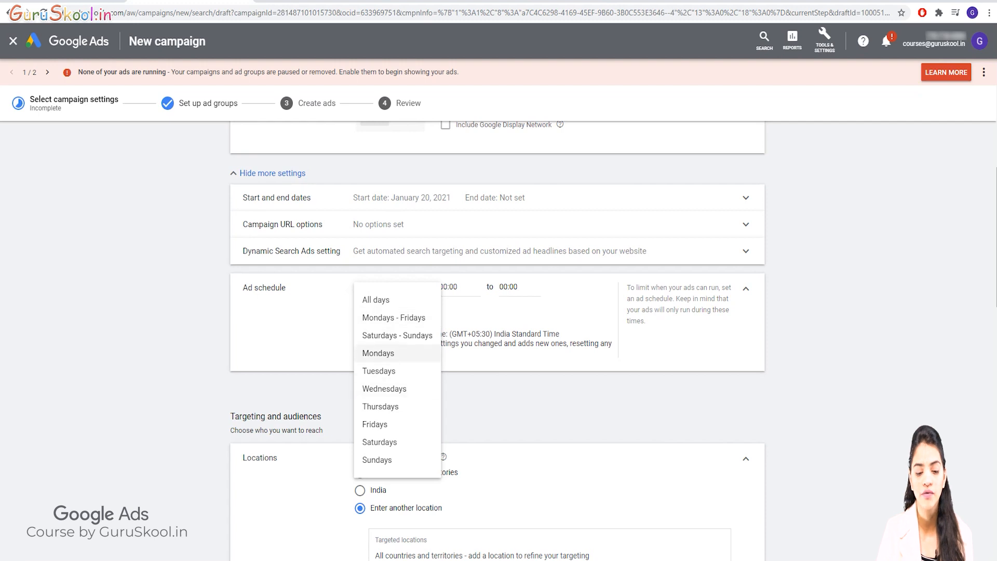
pyautogui.click(378, 353)
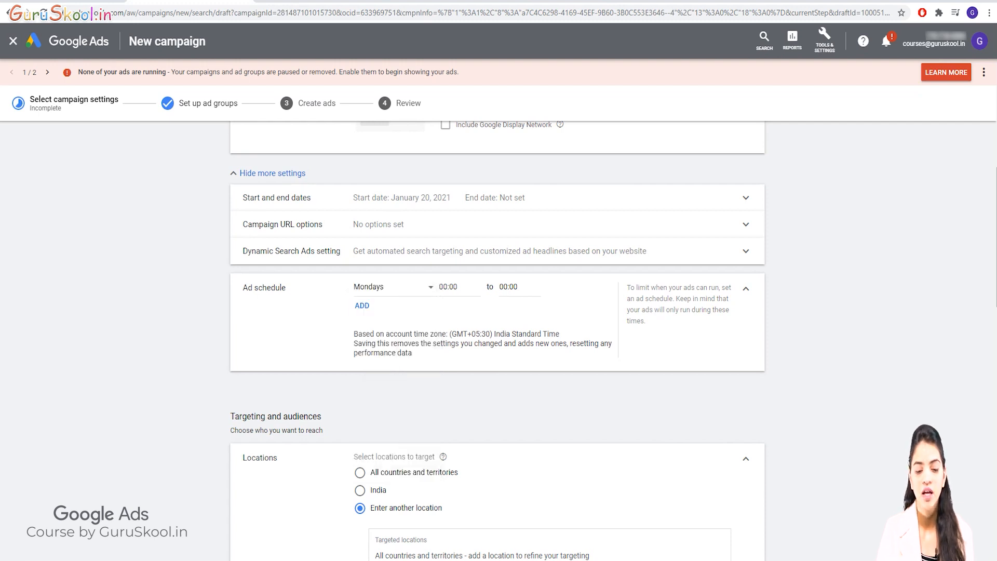
pyautogui.click(459, 287)
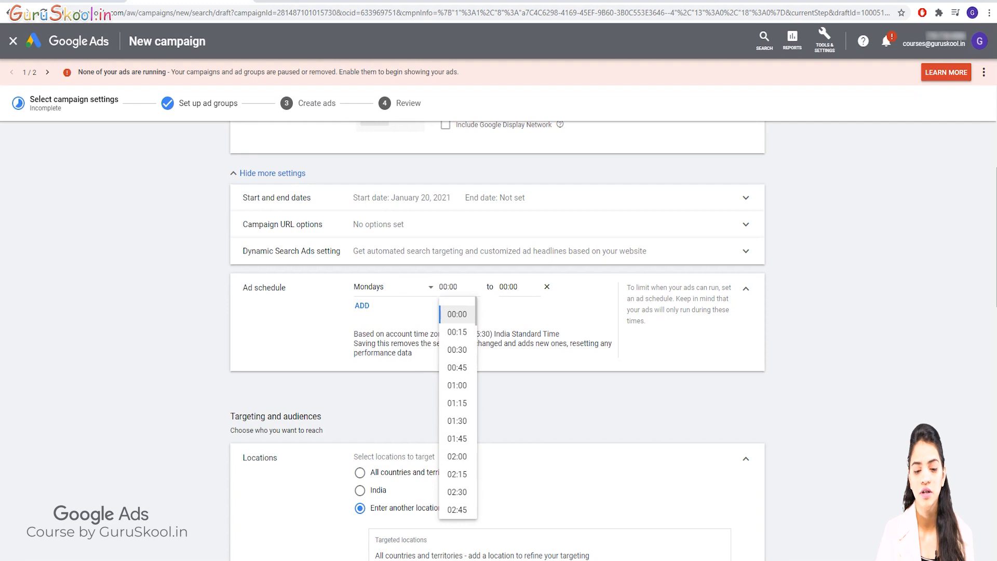
pyautogui.click(456, 314)
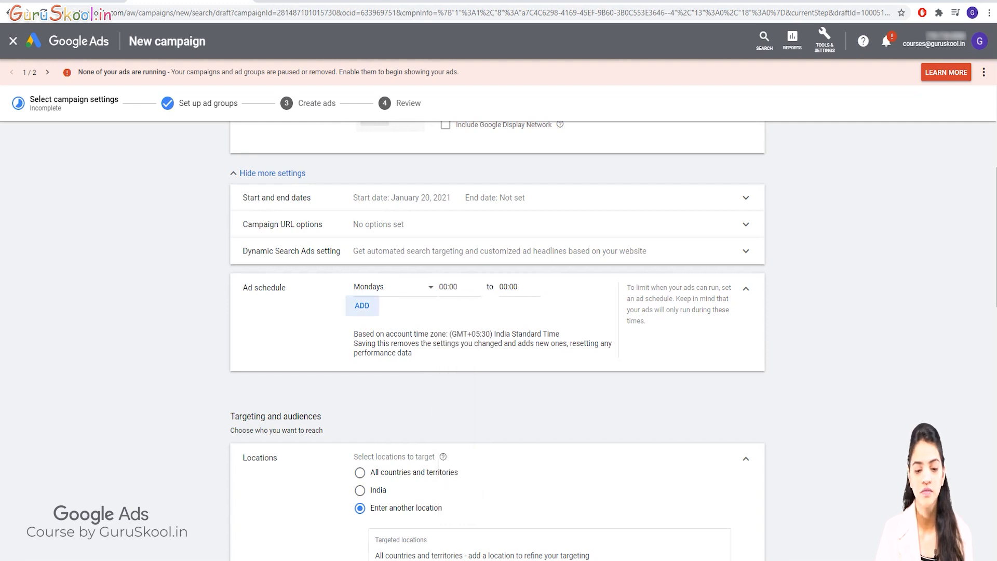
# Add a second entry to the ad schedule and assign it to Tuesdays
pyautogui.click(362, 305)
pyautogui.click(384, 304)
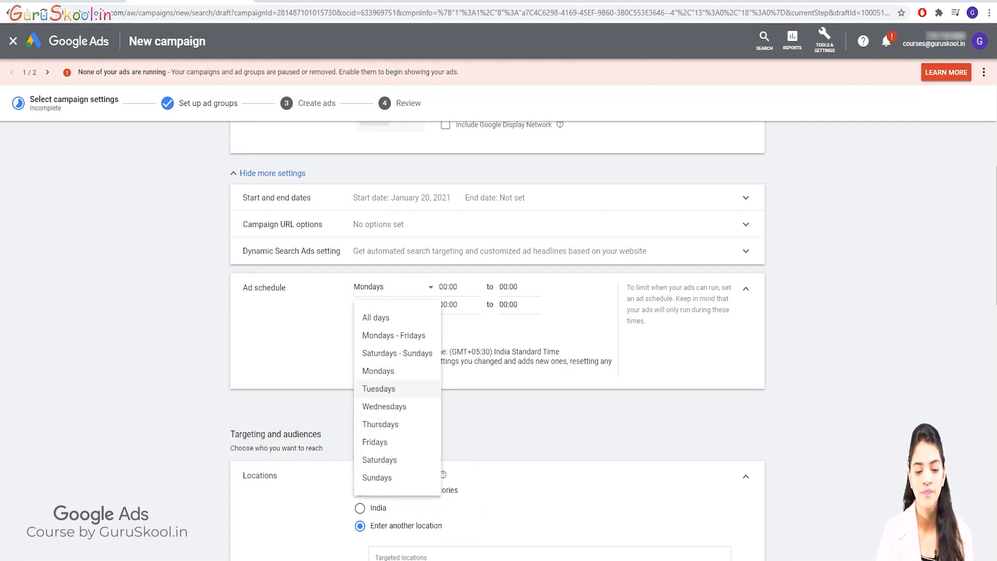
pyautogui.click(376, 387)
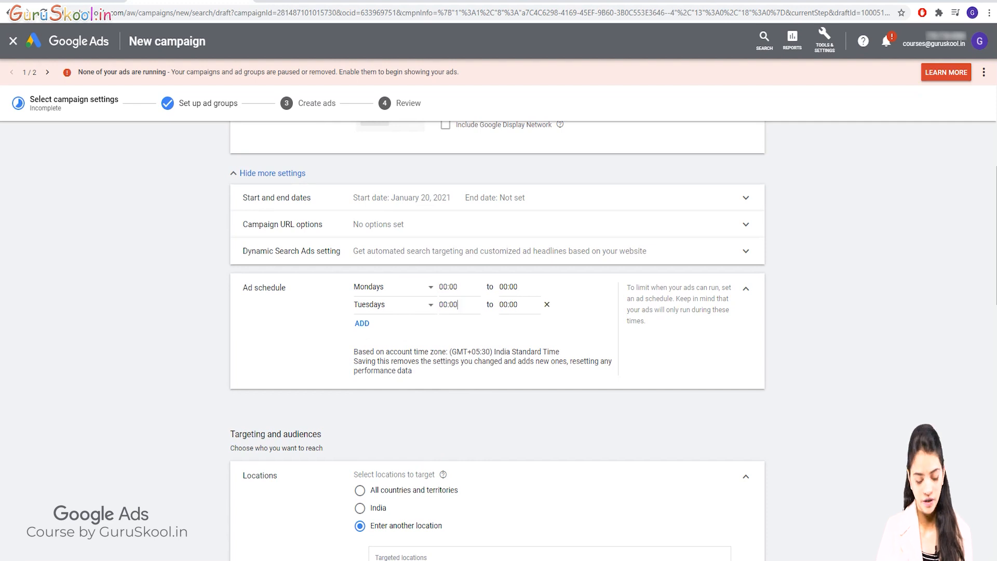
# Set the start time of the Tuesdays ad schedule entry to 08:00
pyautogui.click(457, 305)
pyautogui.write('8')
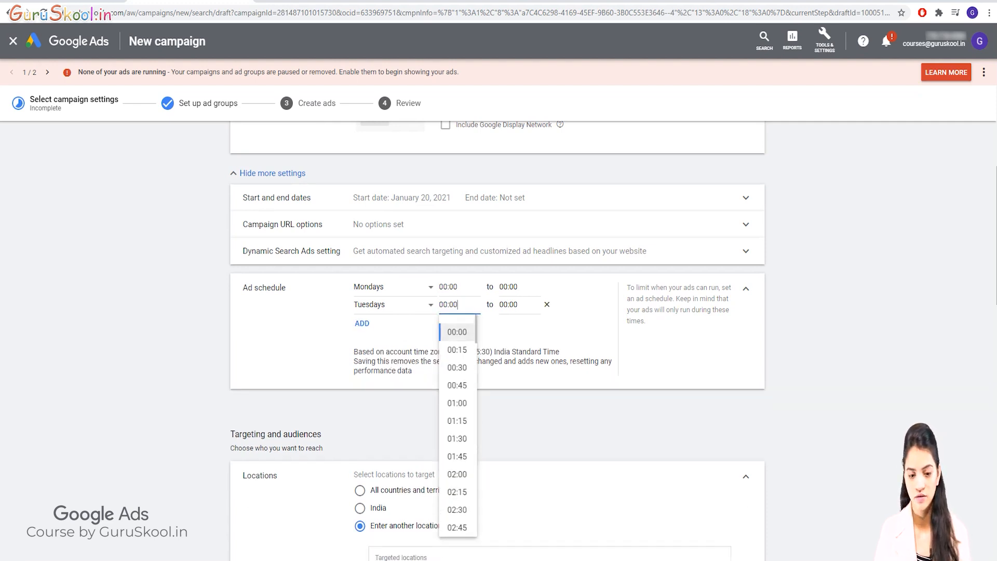
pyautogui.press('BackSpace')
pyautogui.press('BackSpace')
pyautogui.press('BackSpace')
pyautogui.press('BackSpace')
pyautogui.press('BackSpace')
pyautogui.press('BackSpace')
pyautogui.write('8')
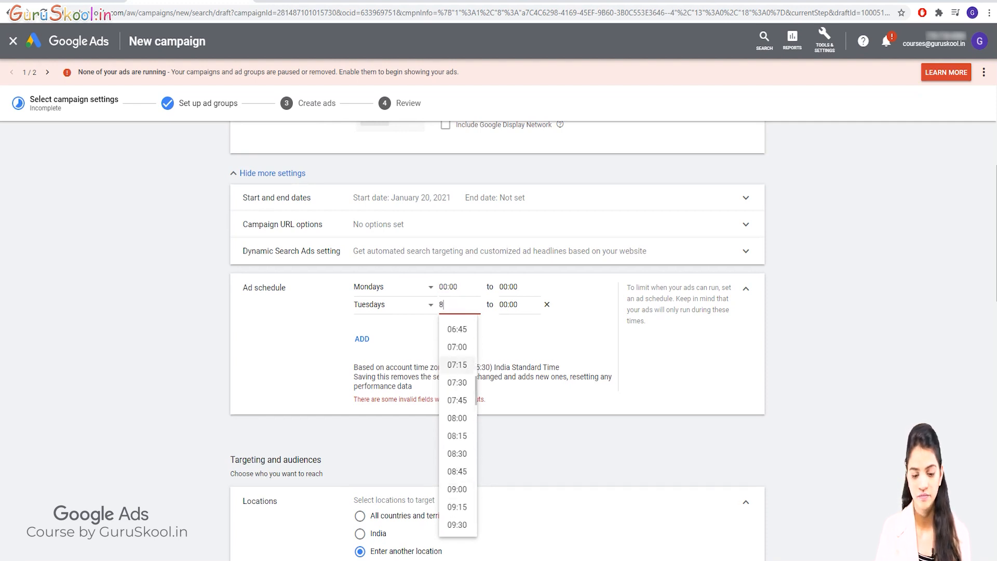
pyautogui.scroll(1, 457, 366)
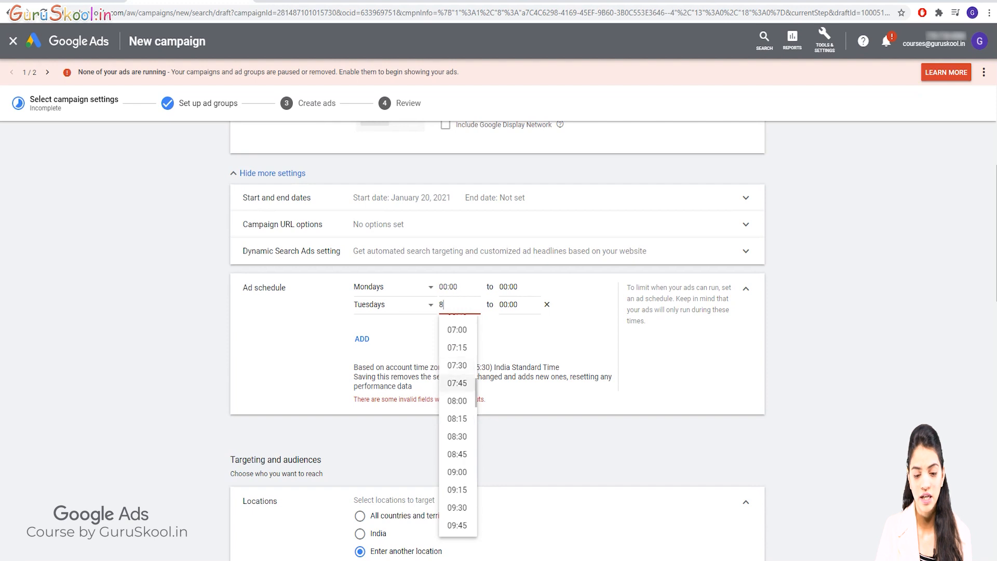
pyautogui.click(456, 400)
# Set the end time of the Tuesdays ad schedule entry to 17:00
pyautogui.click(514, 305)
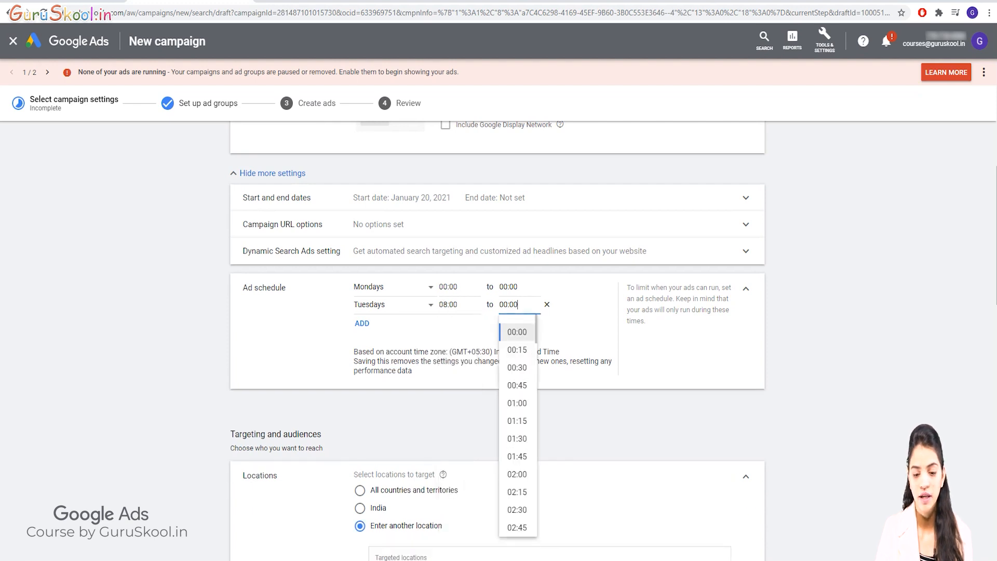
pyautogui.scroll(-10, 517, 508)
pyautogui.scroll(-6, 517, 507)
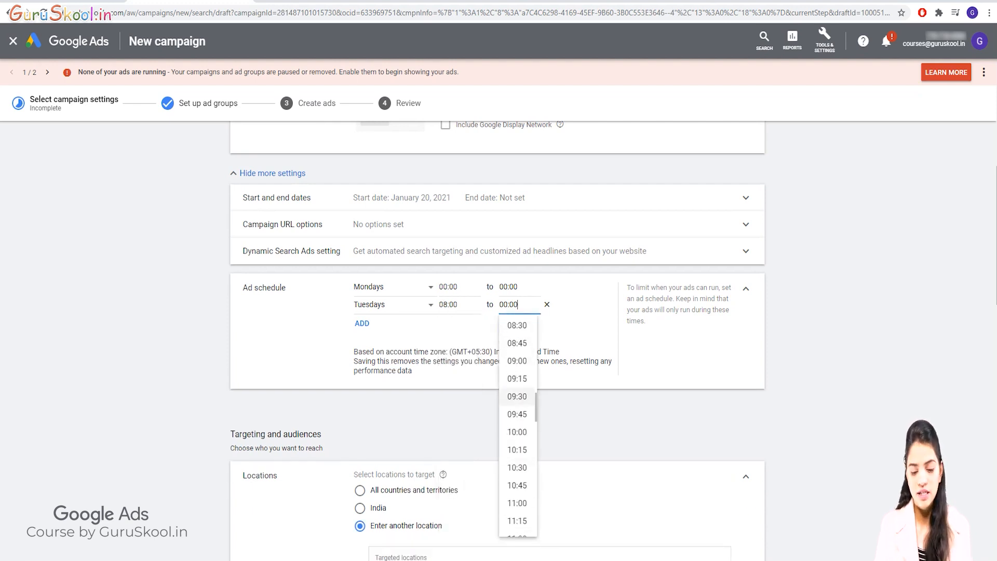
pyautogui.scroll(-5, 516, 483)
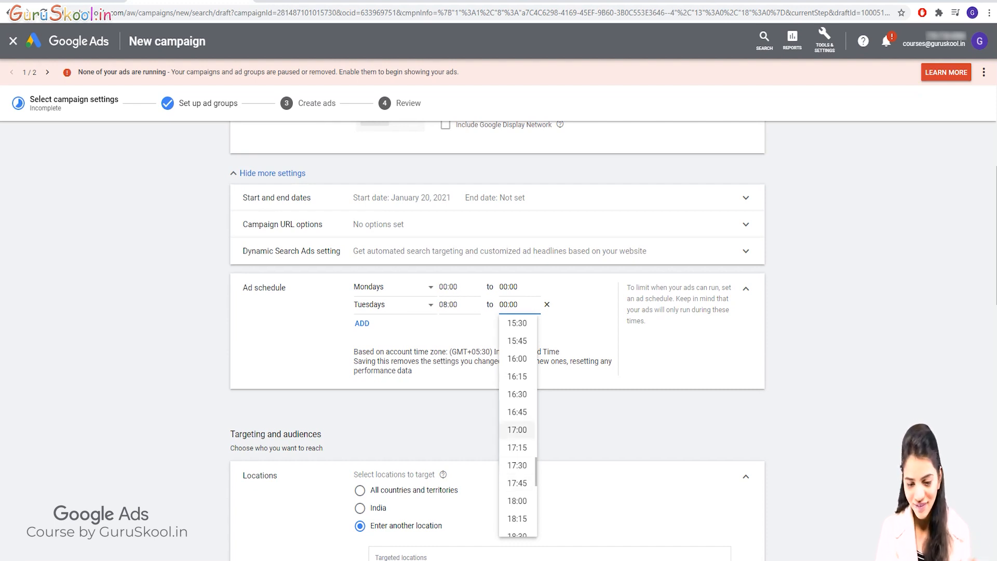
pyautogui.click(517, 429)
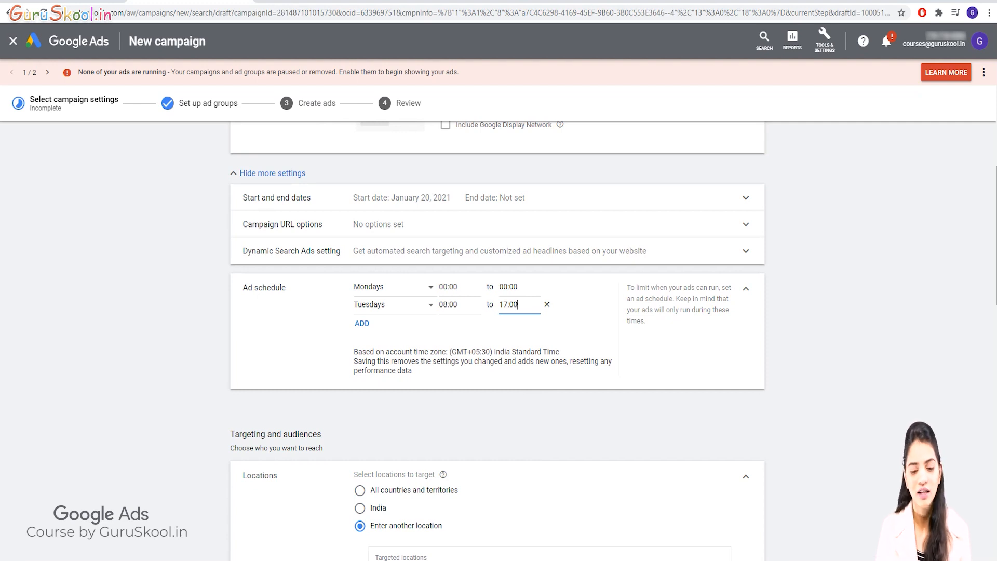
# Add a third ad schedule entry for Wednesdays with a start time of 12:00
pyautogui.click(362, 323)
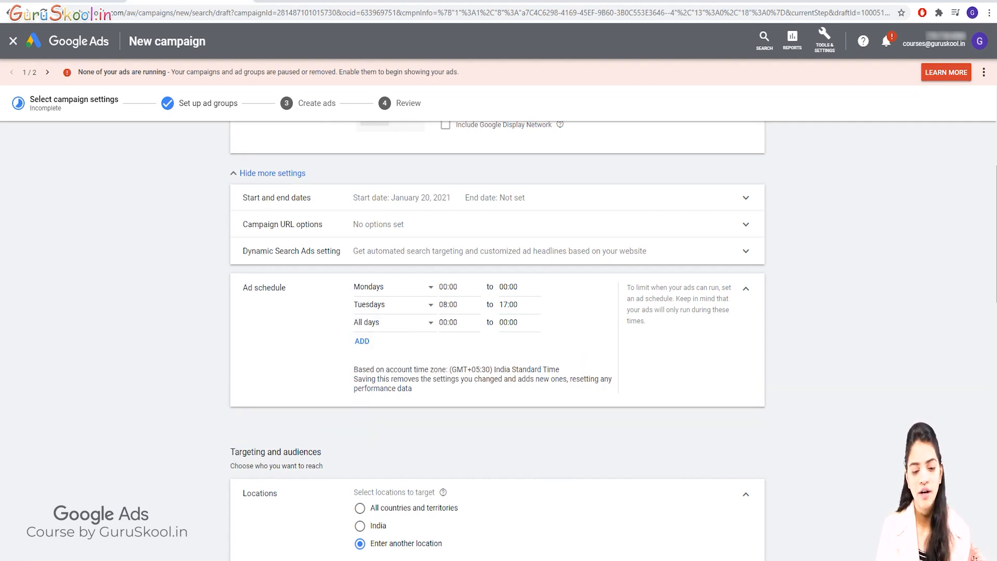
pyautogui.click(394, 323)
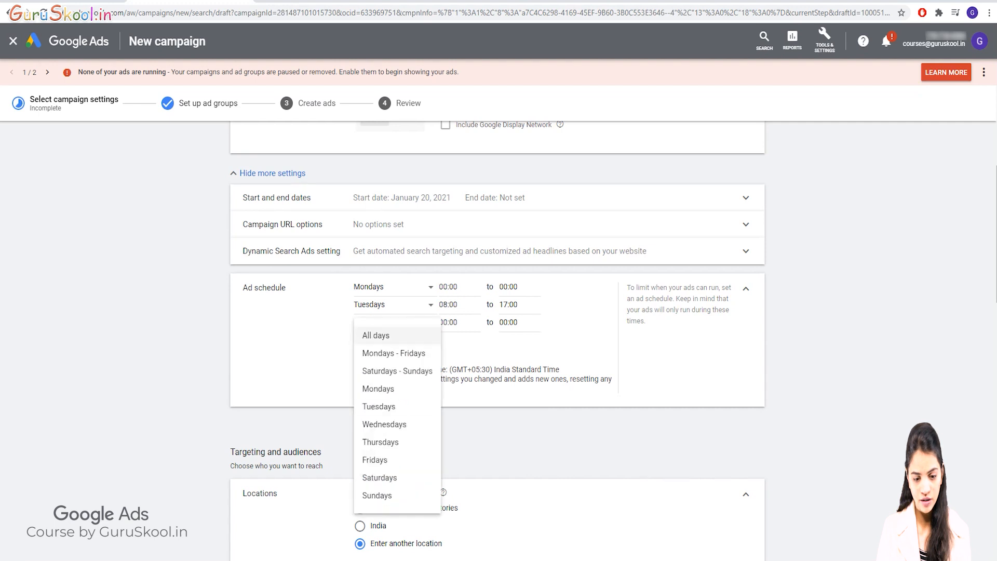
pyautogui.click(385, 425)
pyautogui.click(449, 322)
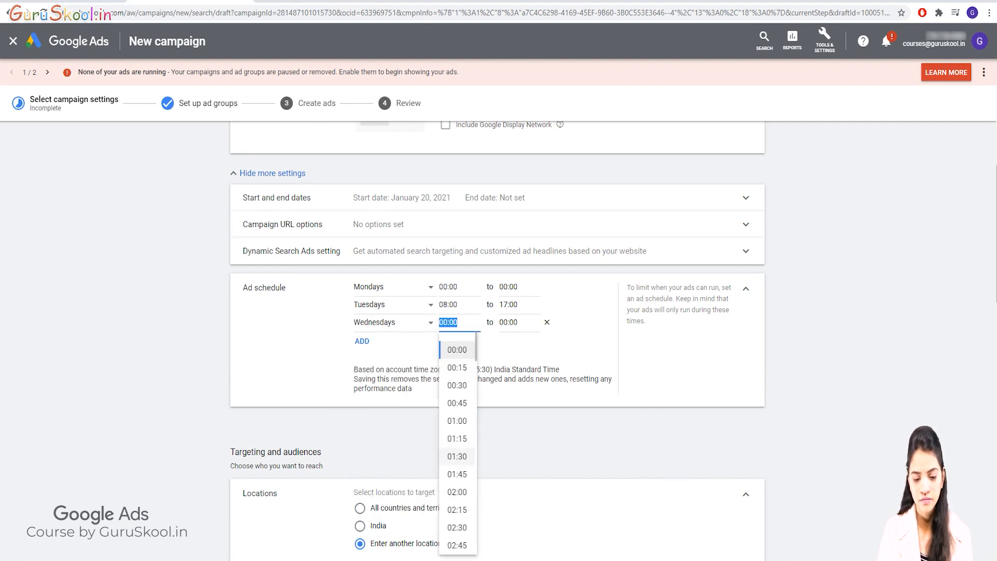
pyautogui.scroll(-10, 457, 441)
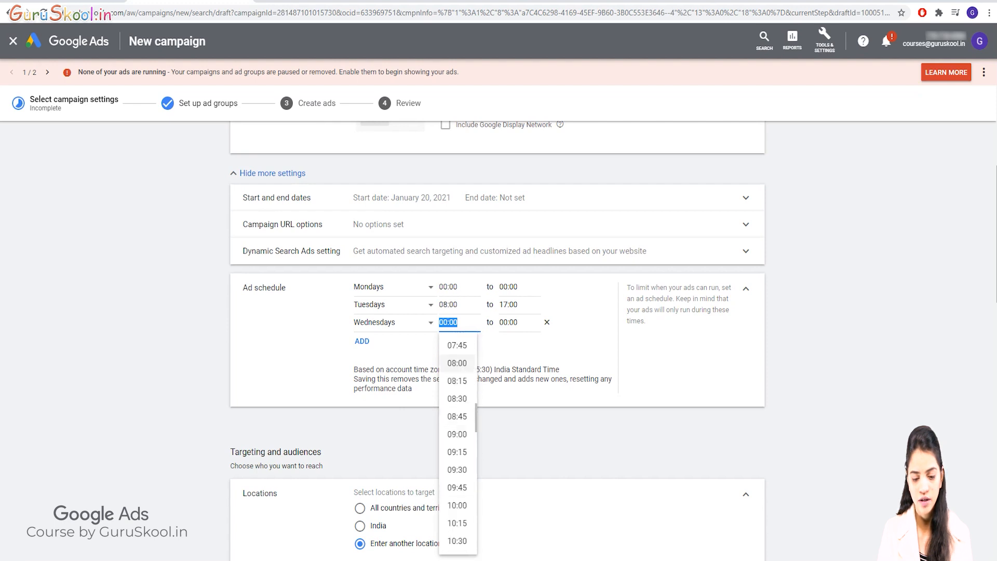
pyautogui.scroll(-2, 457, 436)
pyautogui.click(457, 480)
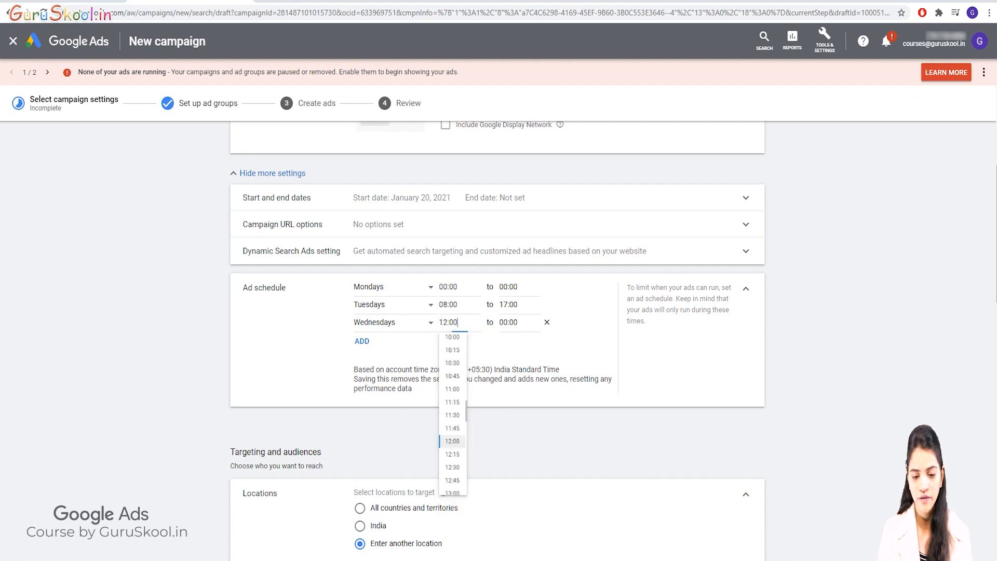
# Set the end time of the Wednesdays ad schedule entry to 19:00
pyautogui.click(514, 321)
pyautogui.scroll(-5, 517, 457)
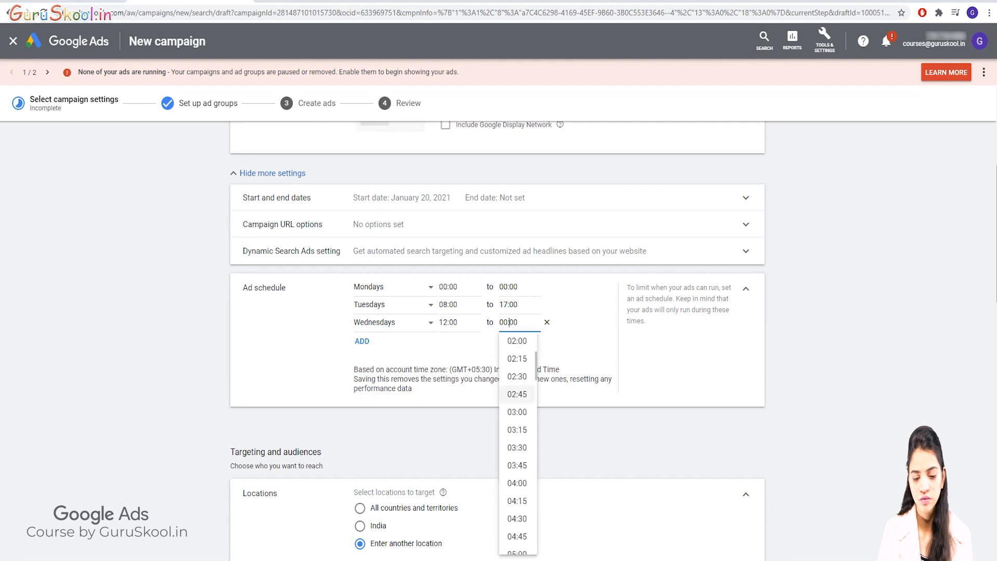
pyautogui.scroll(-5, 517, 456)
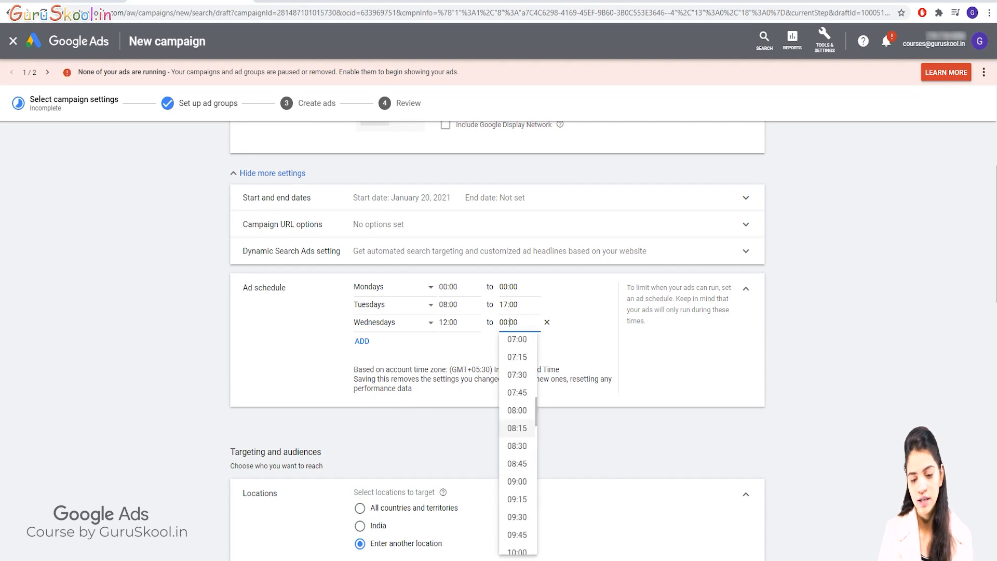
pyautogui.scroll(-12, 517, 454)
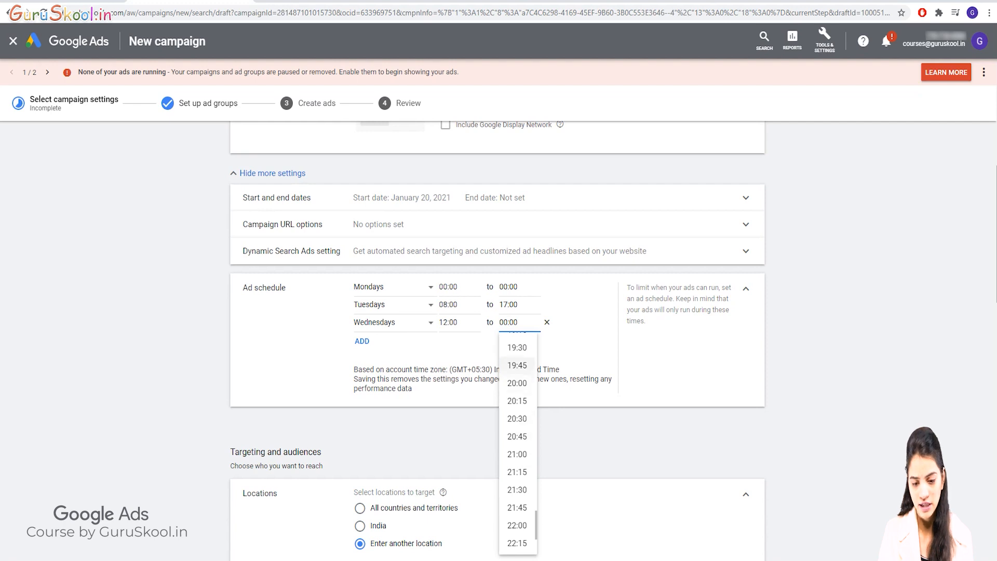
pyautogui.scroll(1, 517, 416)
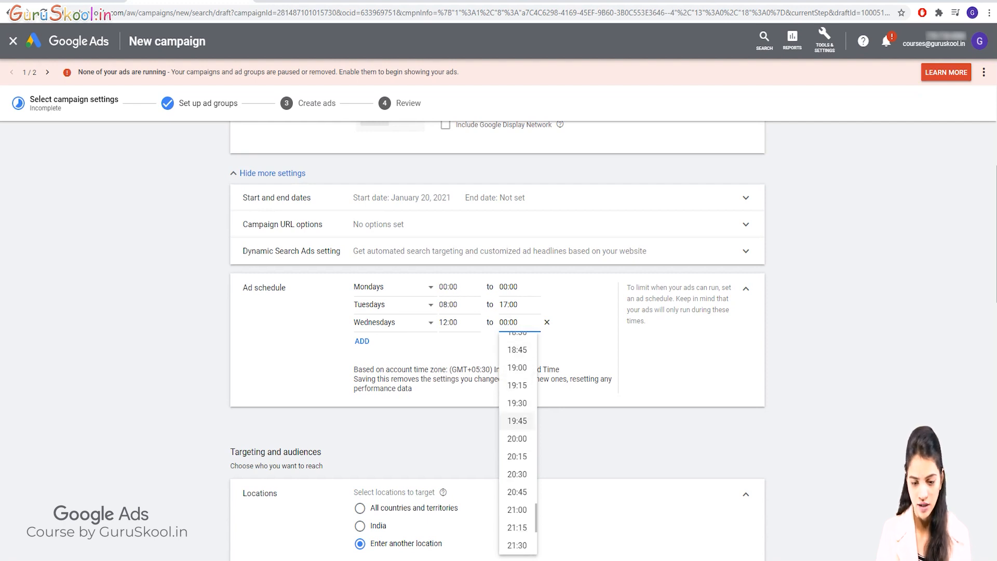
pyautogui.click(517, 365)
# Add a fourth ad schedule entry for Thursdays with a start time of 09:00
pyautogui.click(362, 341)
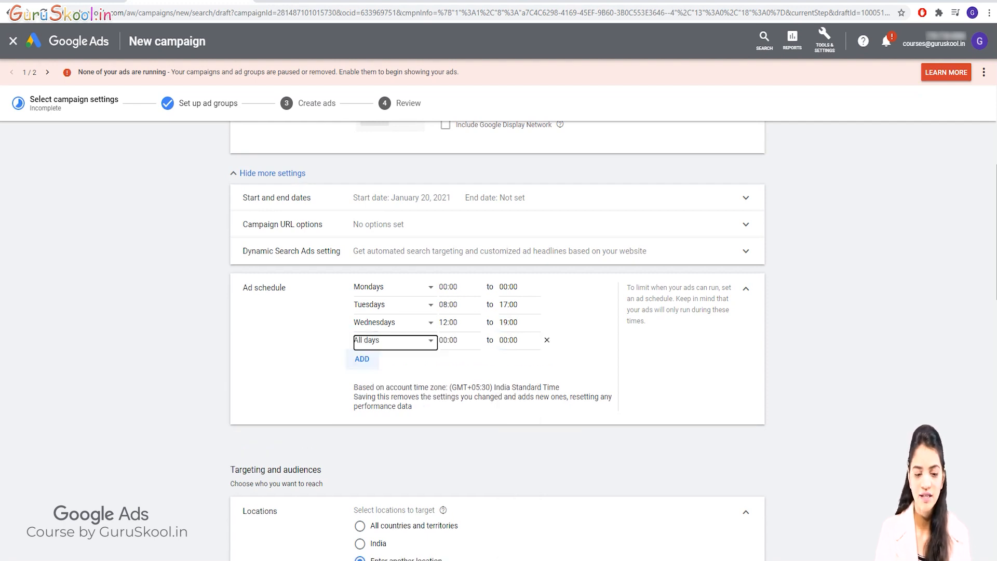
pyautogui.click(390, 340)
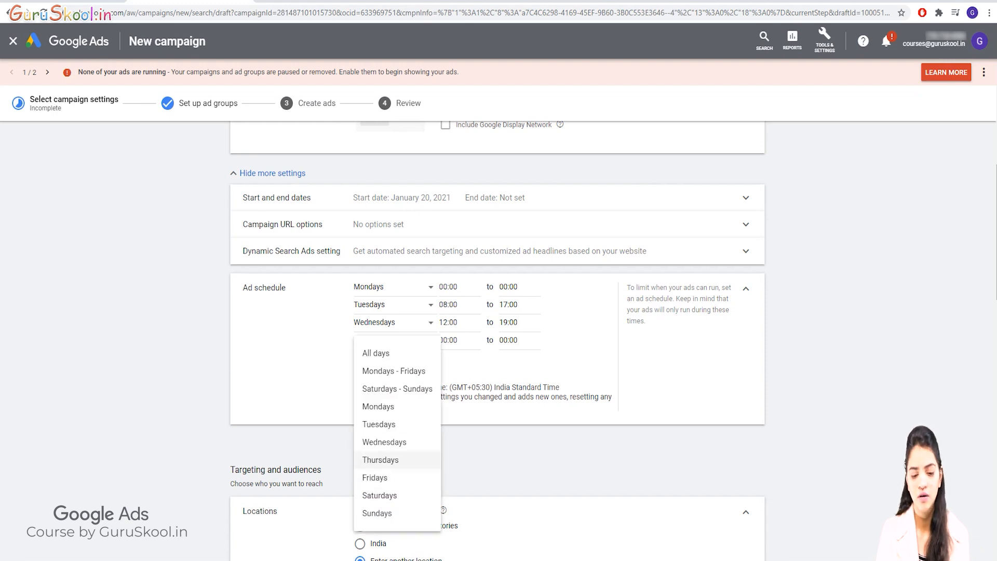
pyautogui.click(380, 459)
pyautogui.click(459, 340)
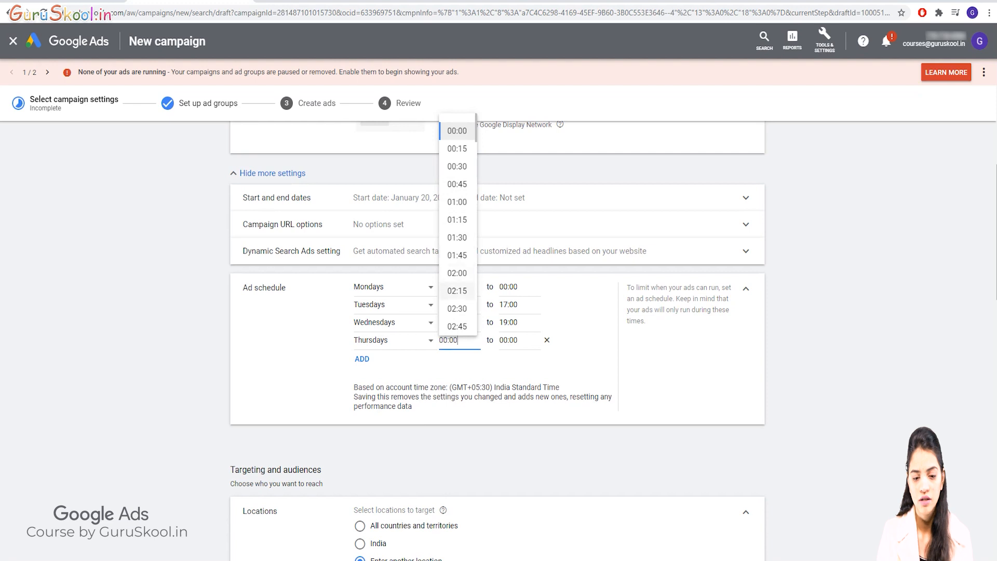
pyautogui.scroll(-8, 457, 309)
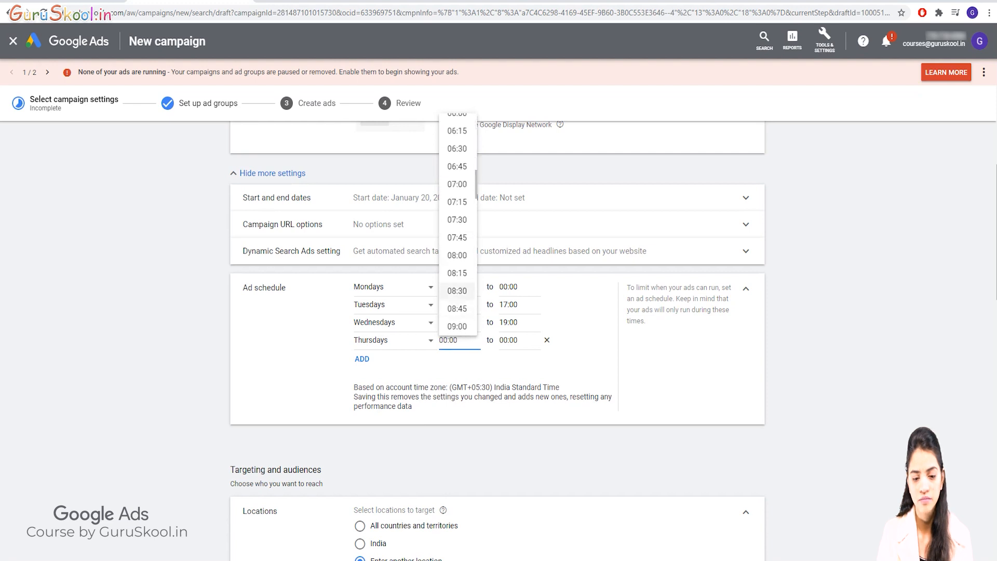
pyautogui.scroll(-1, 457, 290)
pyautogui.click(457, 272)
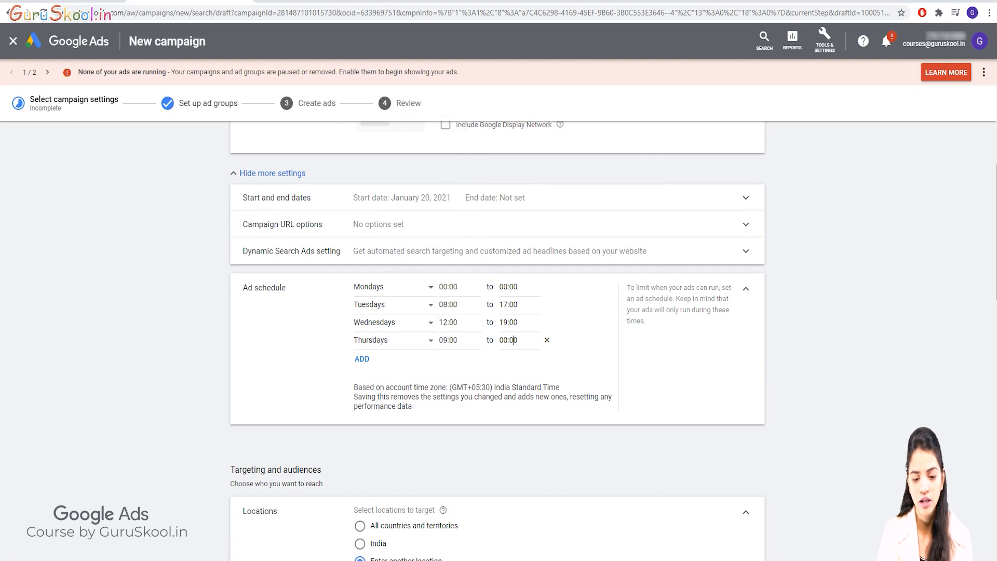
# Set the end time of the Thursdays ad schedule entry to 18:00
pyautogui.click(512, 340)
pyautogui.scroll(-3, 517, 230)
pyautogui.scroll(-19, 517, 230)
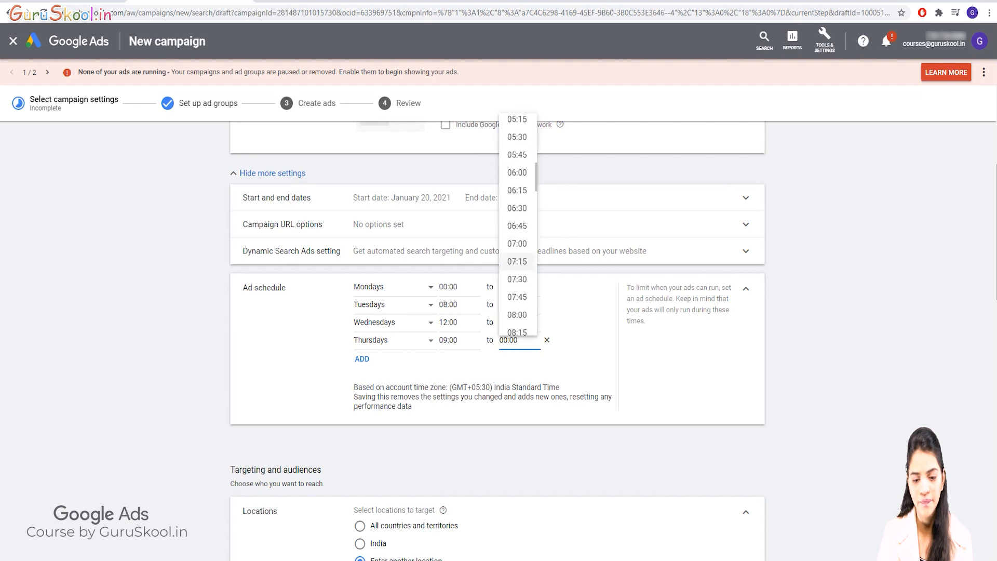
pyautogui.scroll(-3, 516, 290)
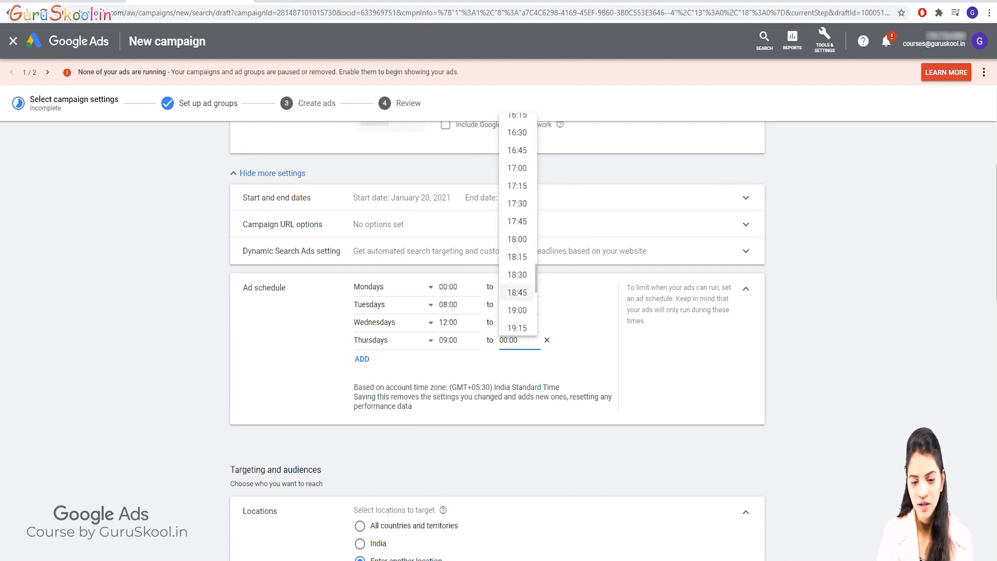
pyautogui.scroll(-2, 516, 290)
pyautogui.scroll(2, 517, 259)
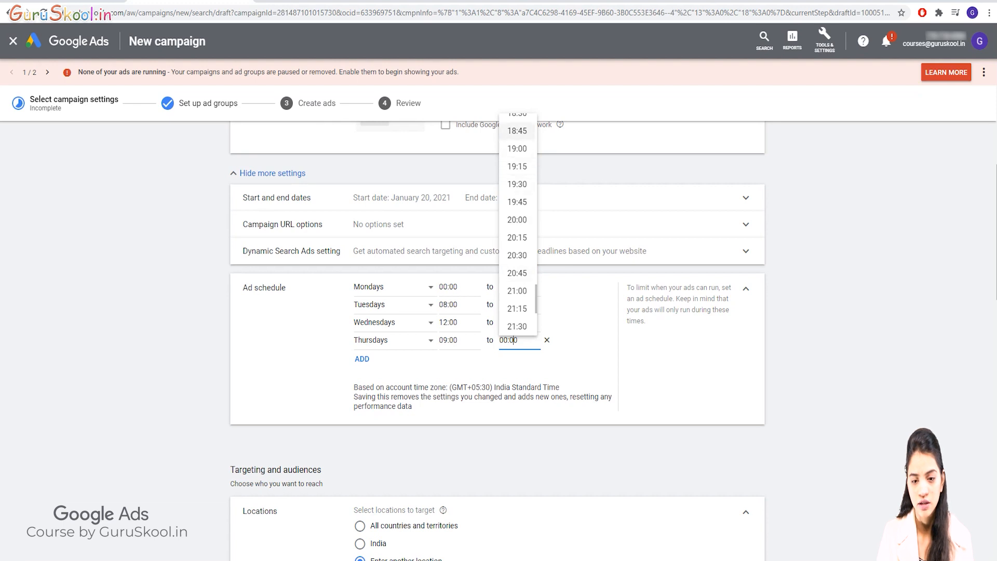
pyautogui.scroll(1, 517, 131)
pyautogui.click(516, 132)
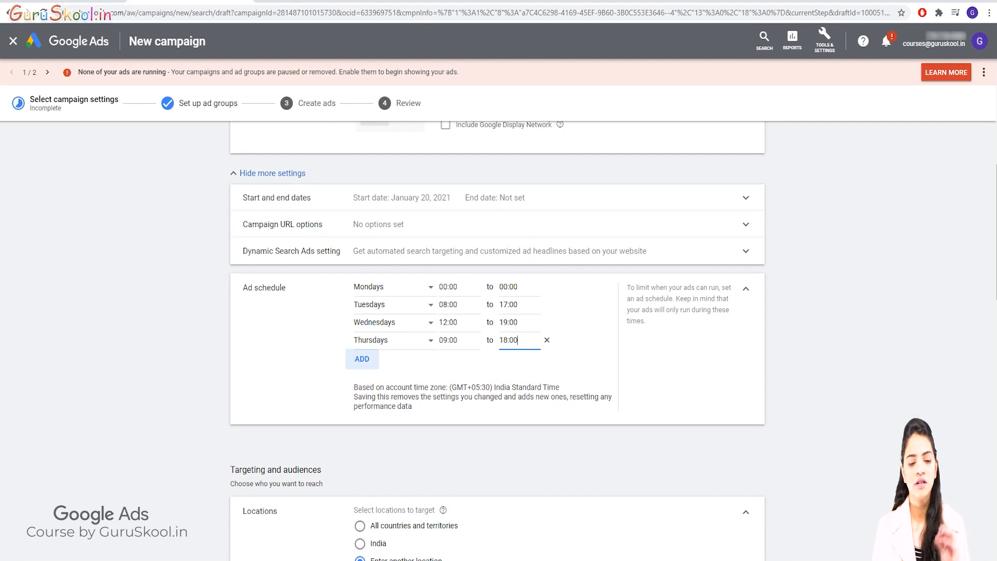
# Add a fifth ad schedule entry for Fridays with a start time of 14:00
pyautogui.click(362, 359)
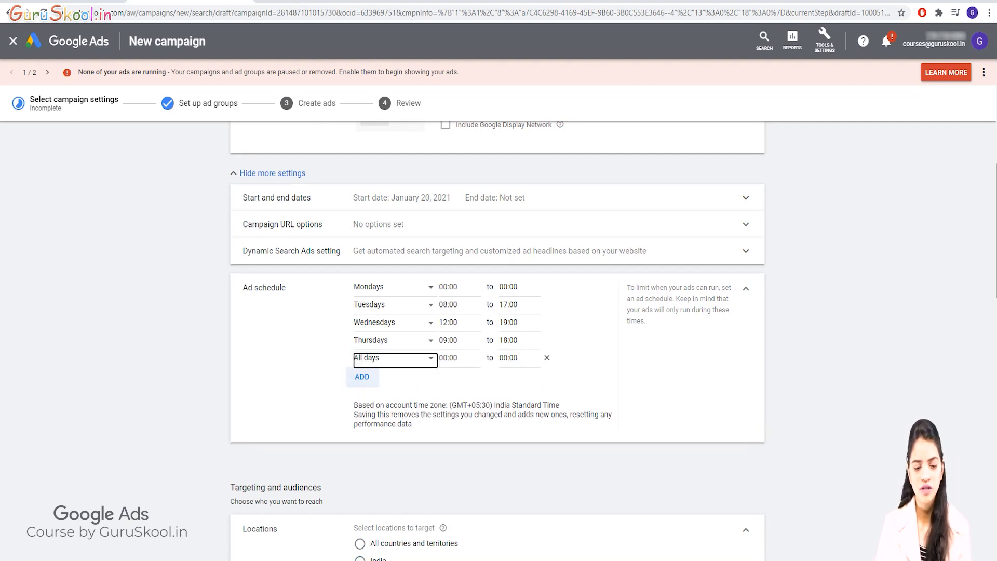
pyautogui.click(389, 358)
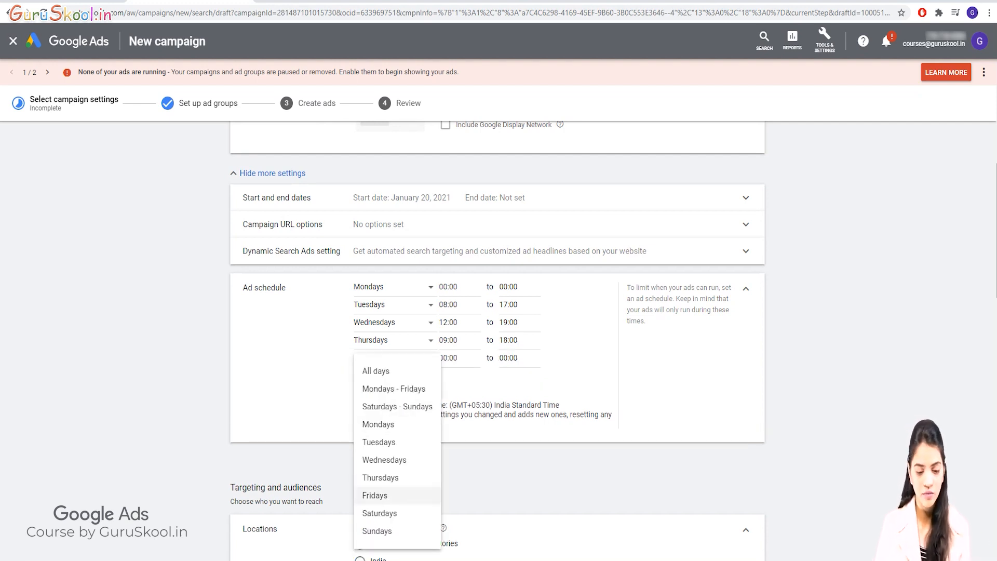
pyautogui.click(375, 496)
pyautogui.click(448, 358)
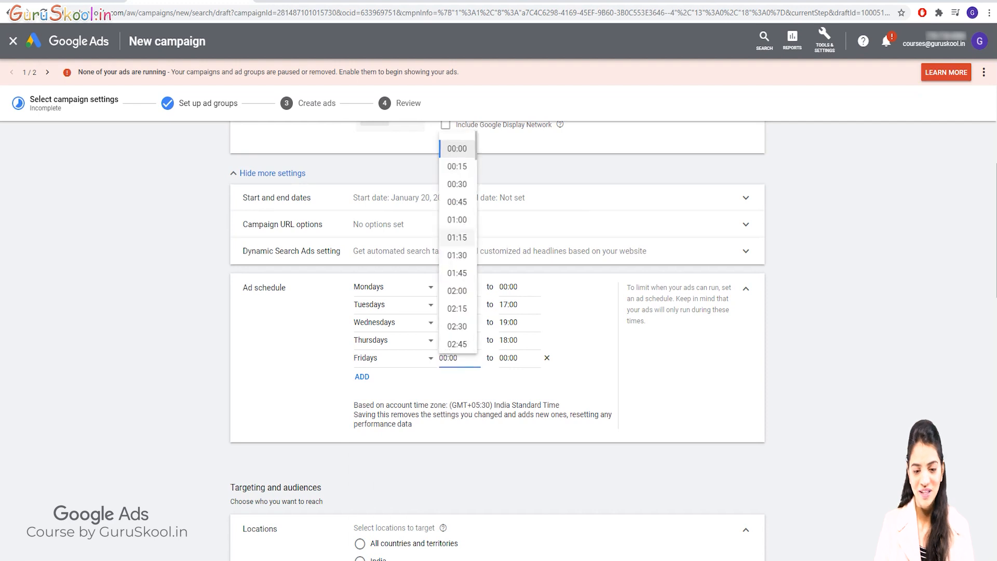
pyautogui.scroll(-12, 457, 244)
pyautogui.scroll(-2, 457, 244)
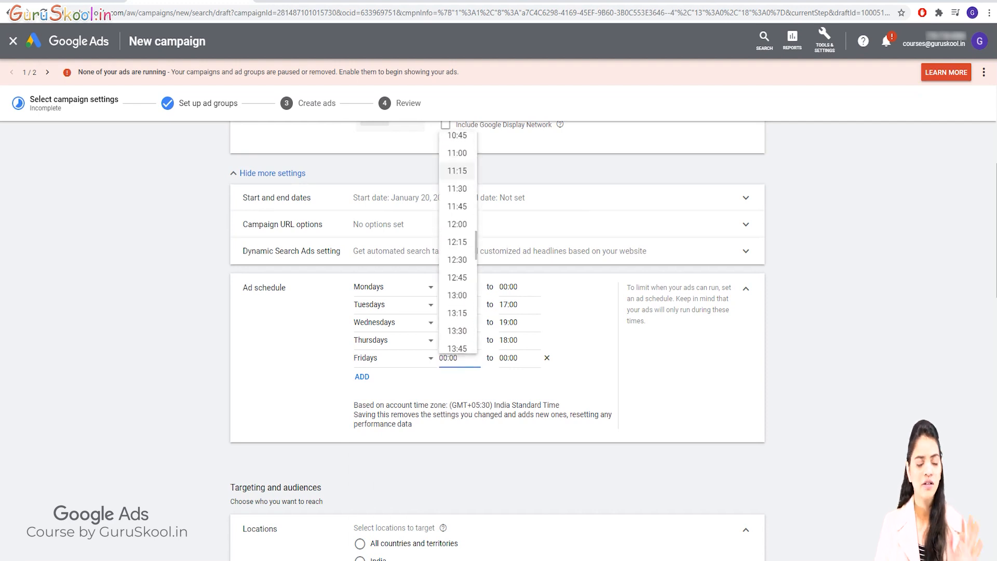
pyautogui.scroll(-3, 457, 306)
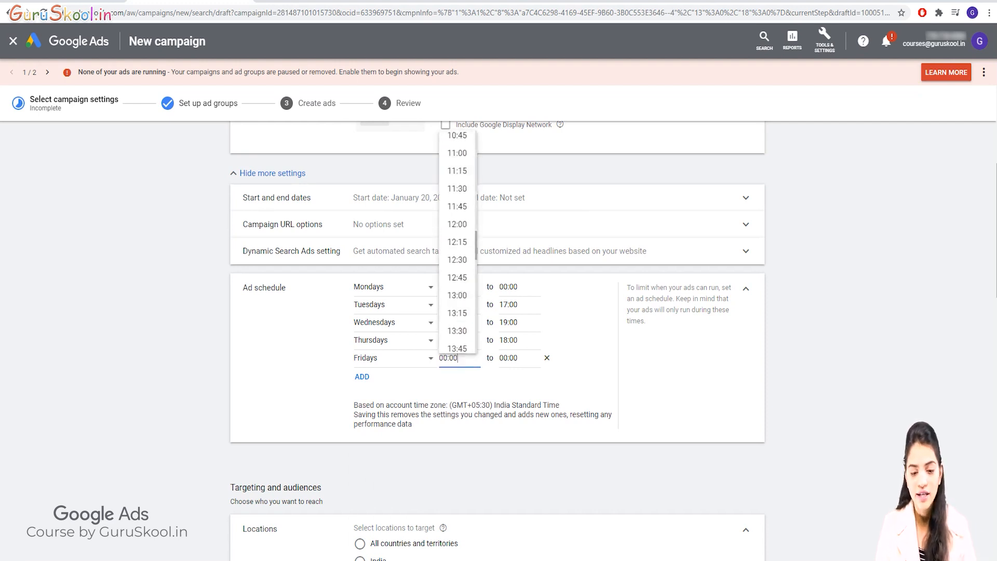
pyautogui.scroll(-1, 457, 300)
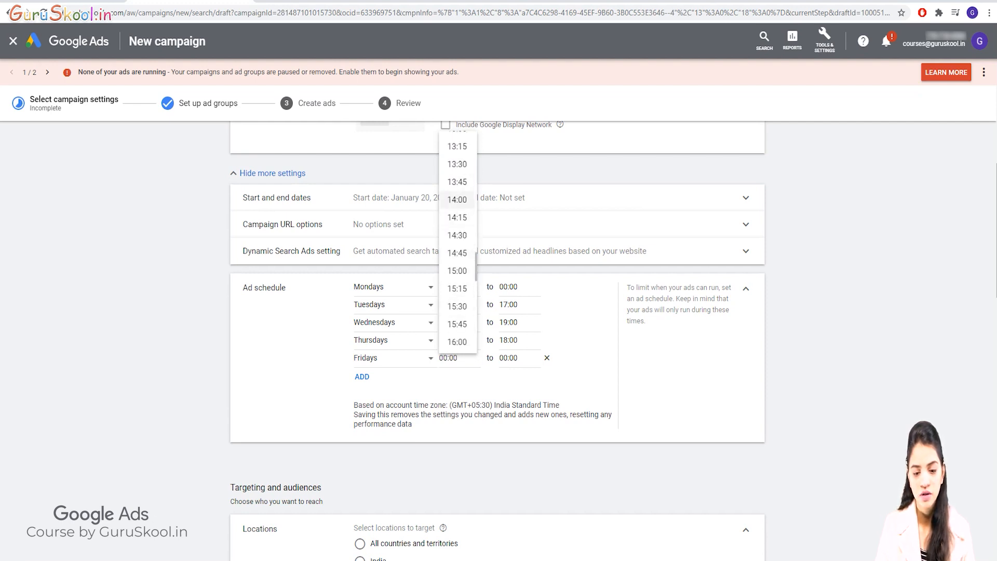
pyautogui.click(457, 200)
# Set the end time of the Fridays ad schedule entry to 20:00
pyautogui.click(518, 358)
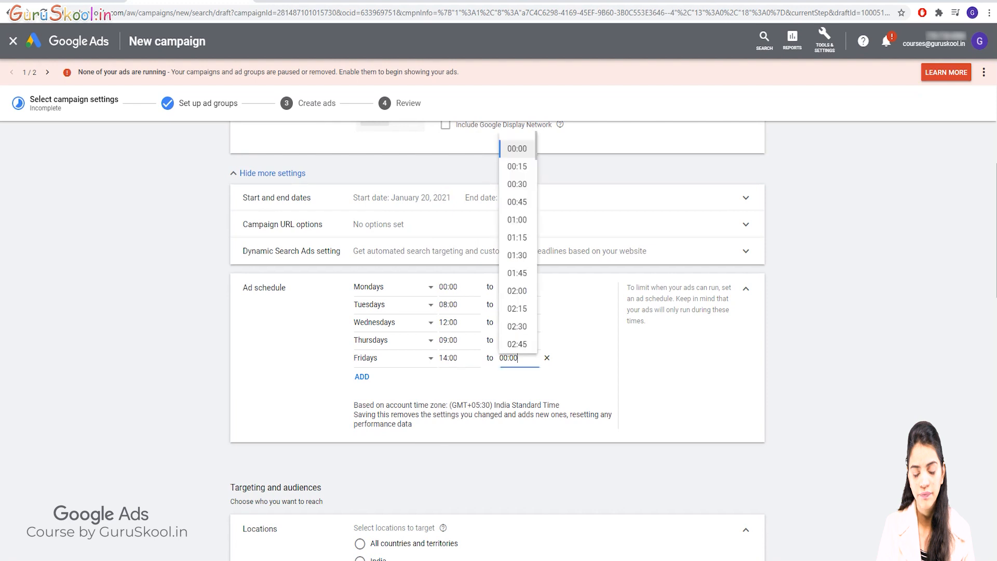
pyautogui.scroll(-10, 519, 290)
pyautogui.scroll(-10, 517, 300)
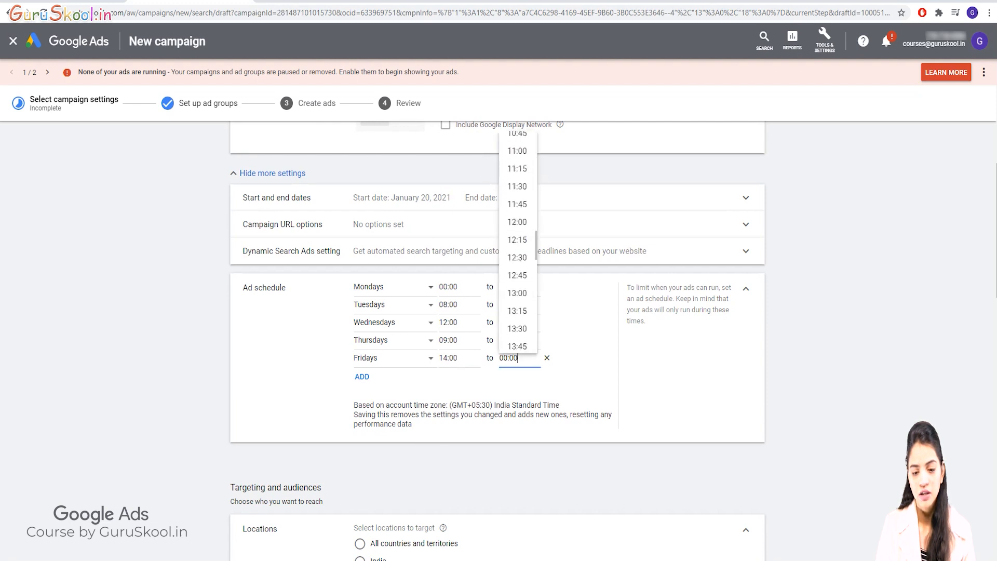
pyautogui.scroll(-3, 517, 299)
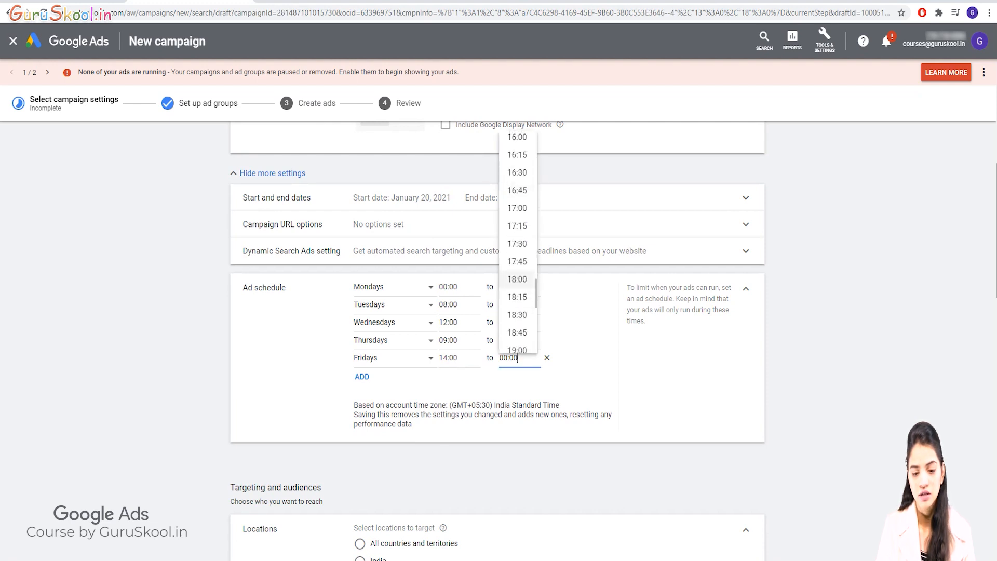
pyautogui.click(517, 293)
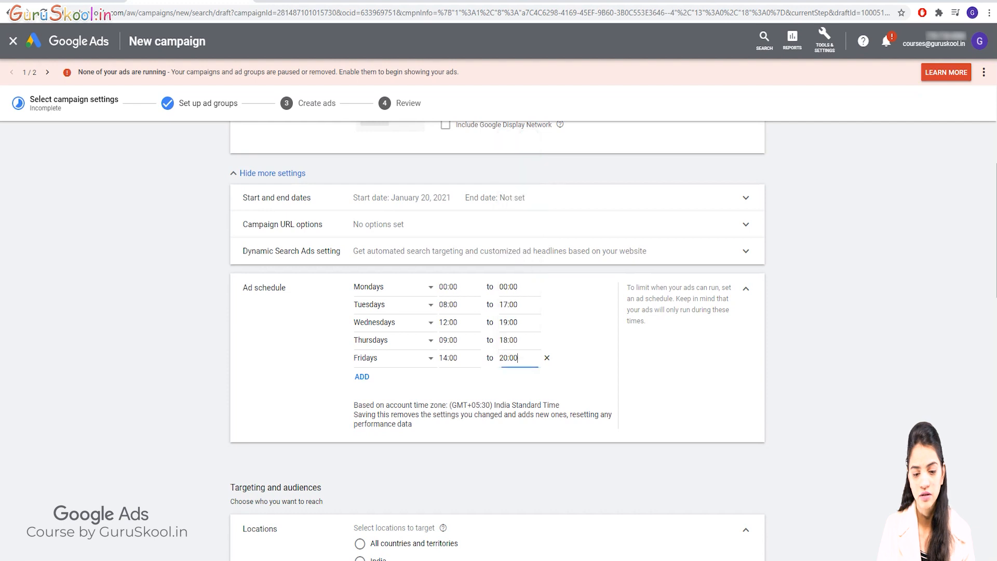
# Add a sixth ad schedule entry for Saturdays running from 00:00 to 06:00
pyautogui.click(362, 376)
pyautogui.click(394, 376)
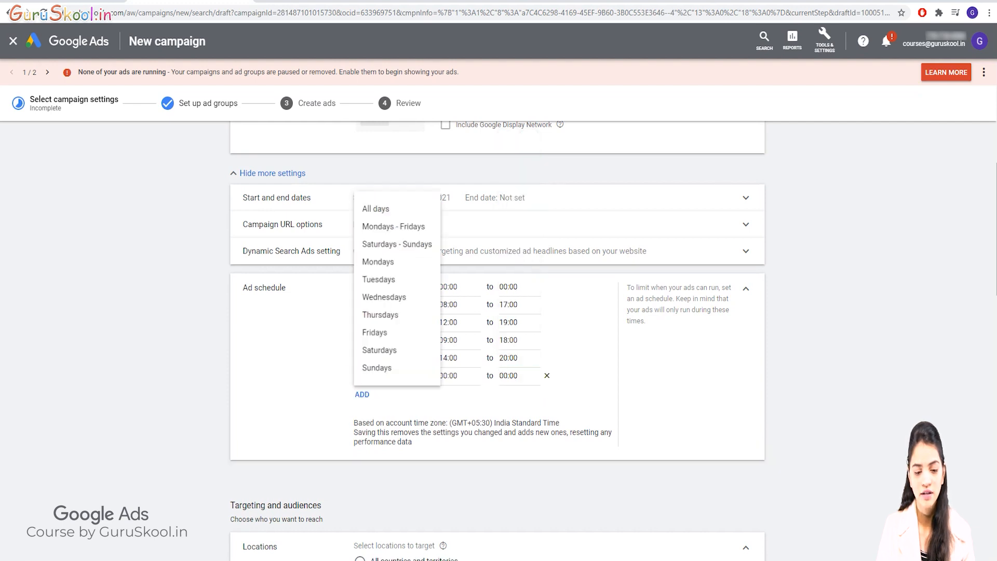
pyautogui.click(379, 349)
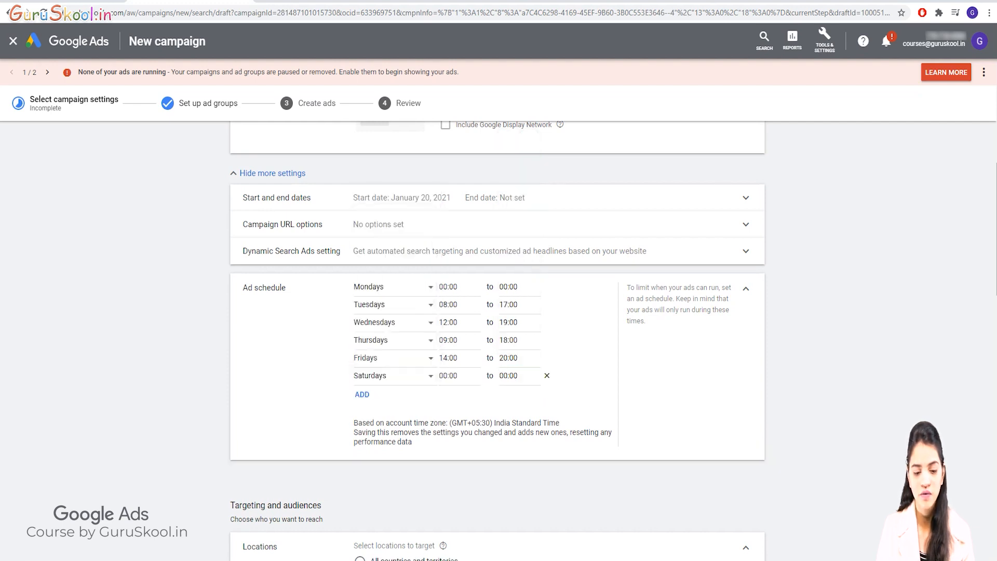
pyautogui.click(458, 376)
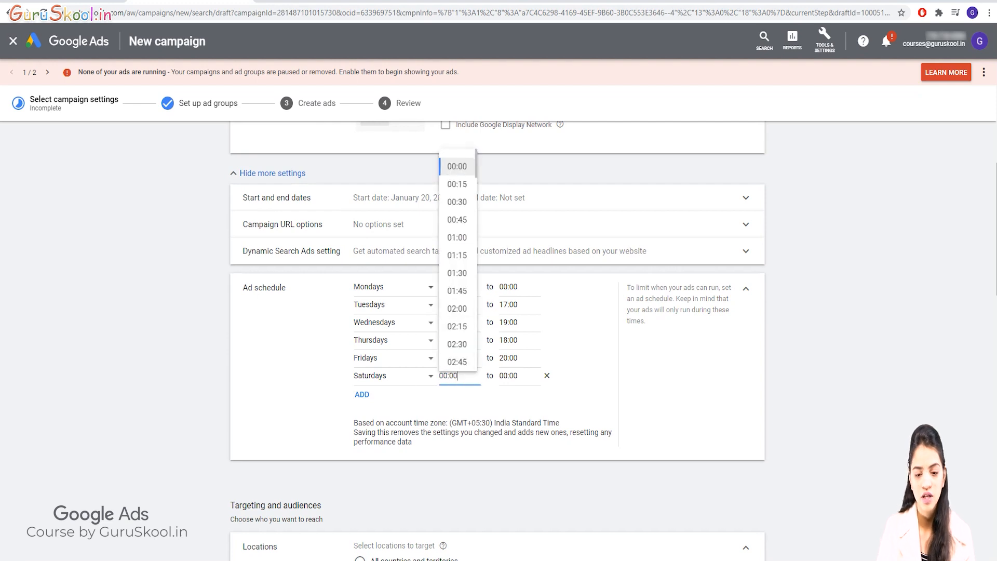
pyautogui.click(456, 166)
pyautogui.click(517, 376)
pyautogui.scroll(-8, 517, 273)
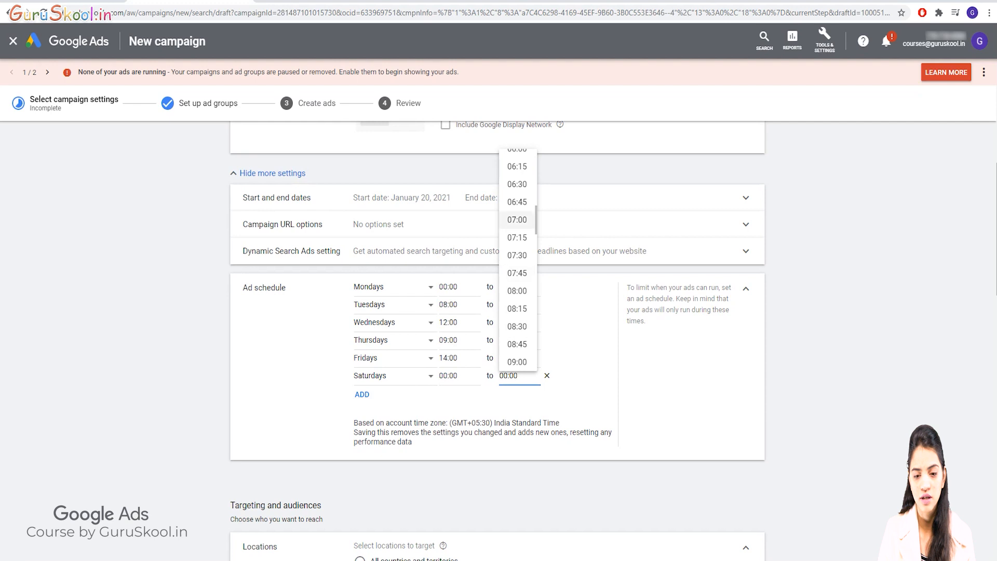
pyautogui.click(517, 151)
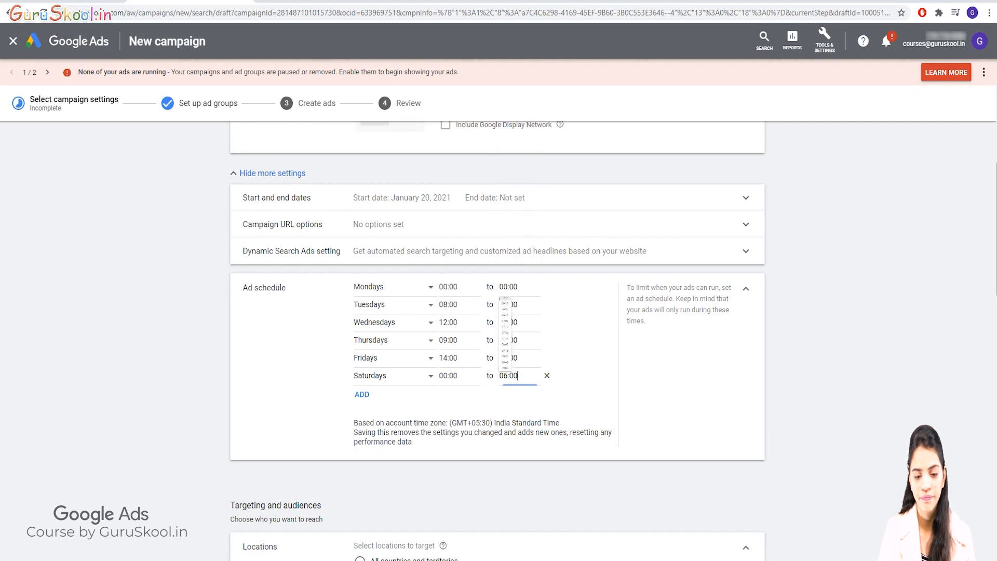
# Add a seventh ad schedule entry for Sundays running from 00:00 to 23:45
pyautogui.click(362, 395)
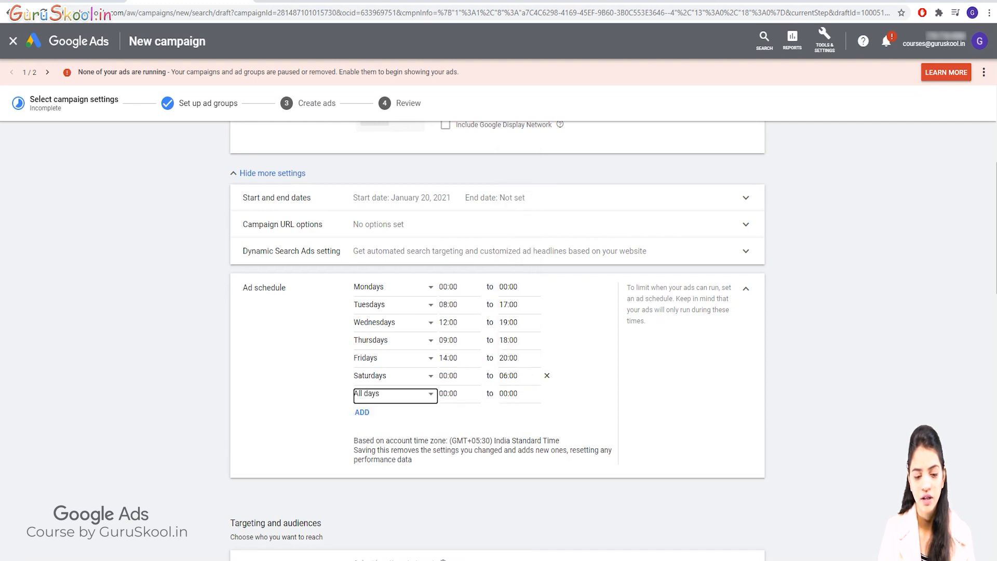
pyautogui.click(396, 394)
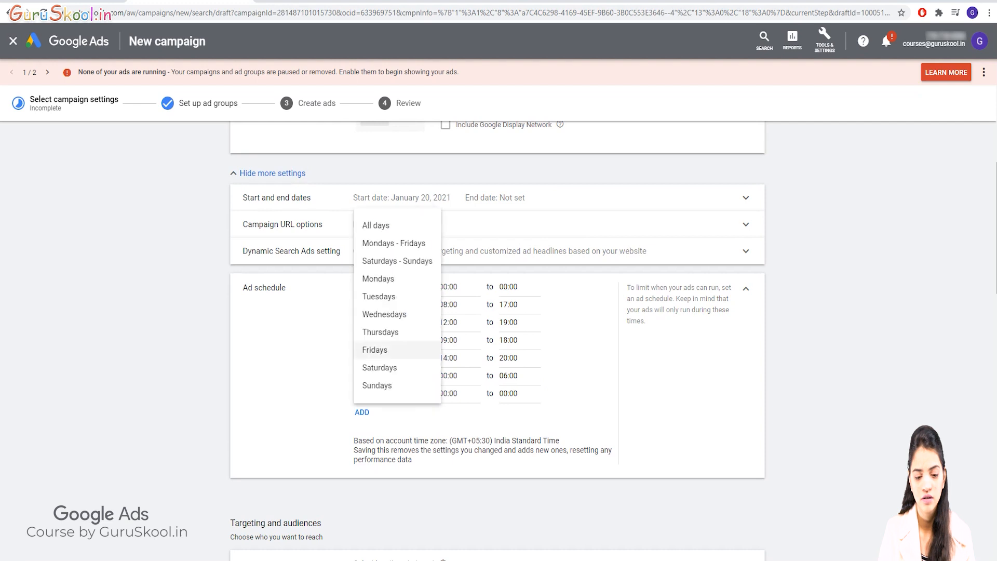
pyautogui.click(377, 385)
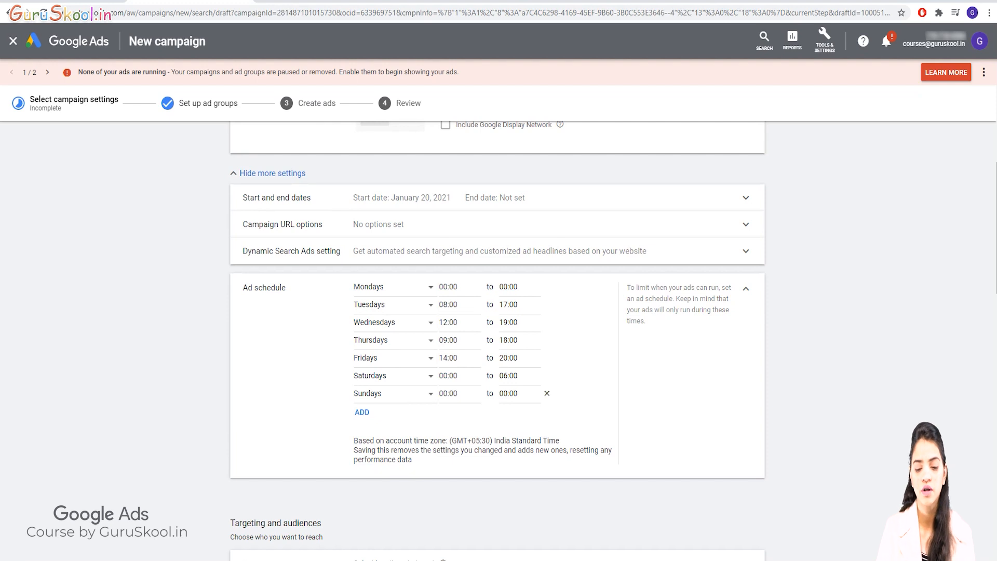
pyautogui.click(518, 393)
pyautogui.scroll(-6, 517, 270)
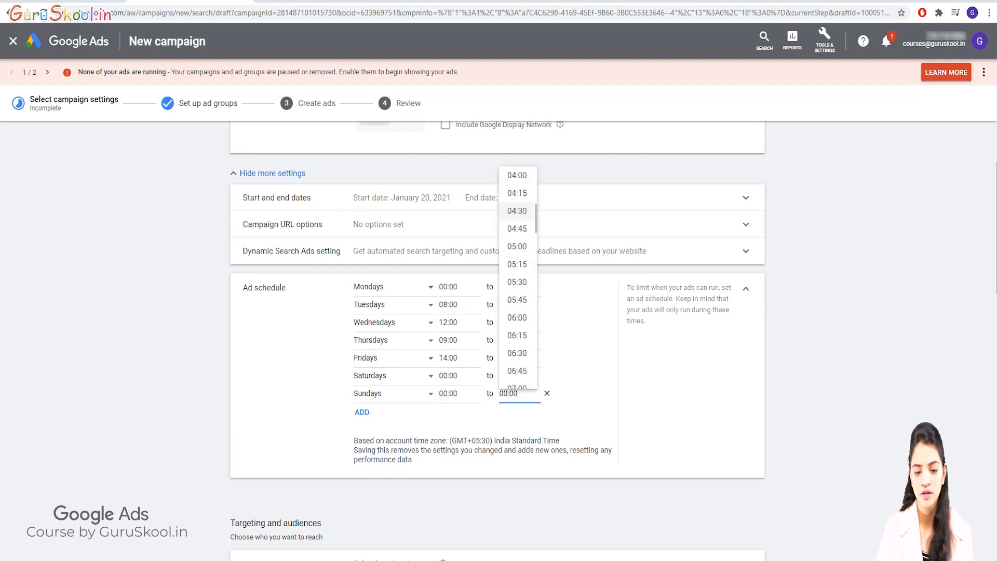
pyautogui.scroll(-20, 517, 280)
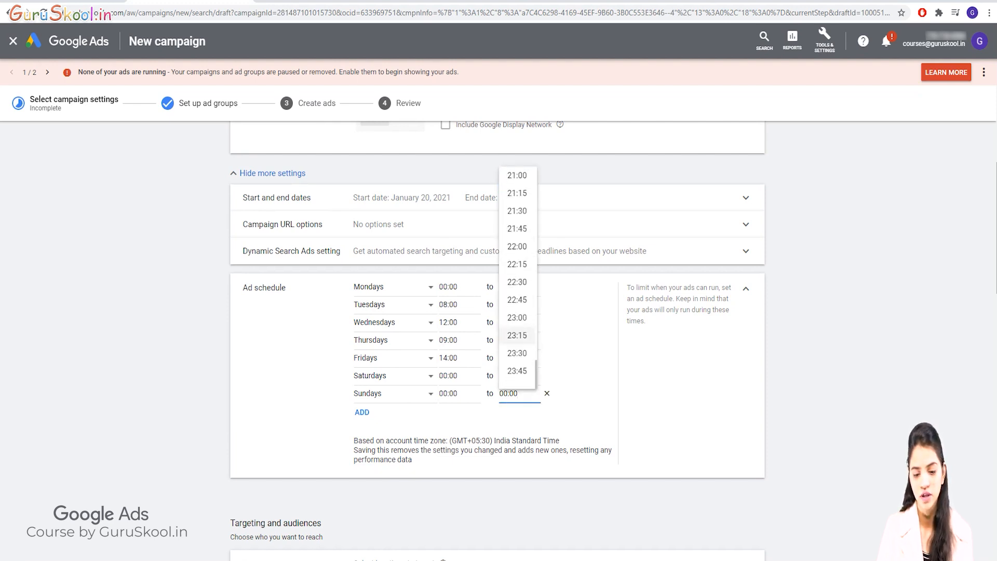
pyautogui.click(517, 370)
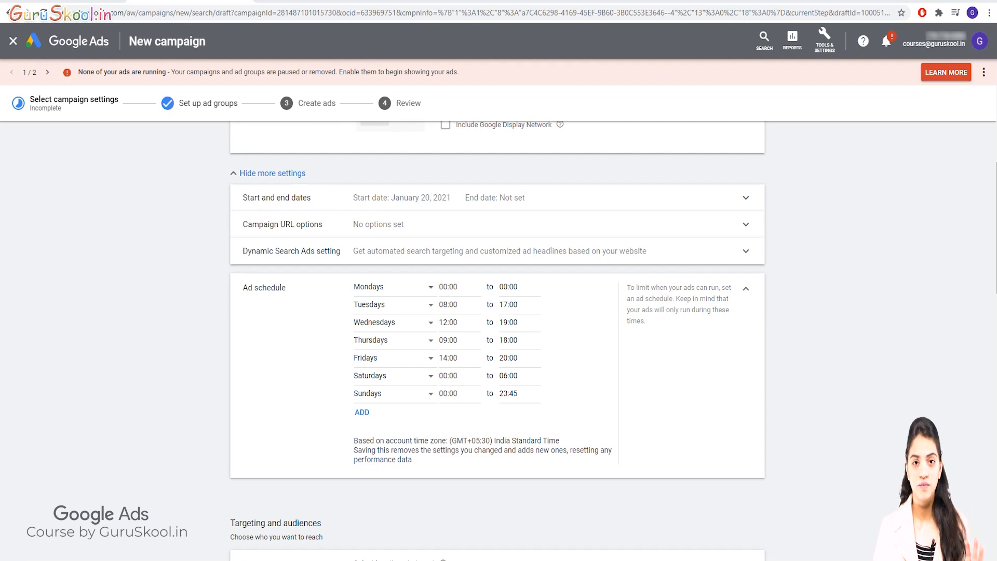
# Expand the Ad rotation setting in the additional settings below Bidding to examine its options
pyautogui.scroll(1, 497, 333)
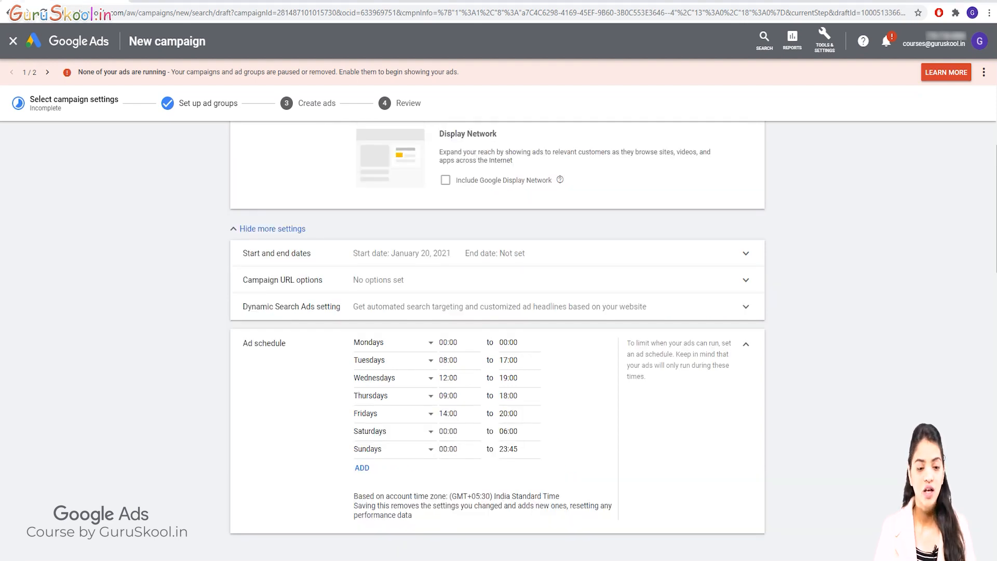
pyautogui.scroll(-5, 545, 405)
pyautogui.scroll(3, 545, 405)
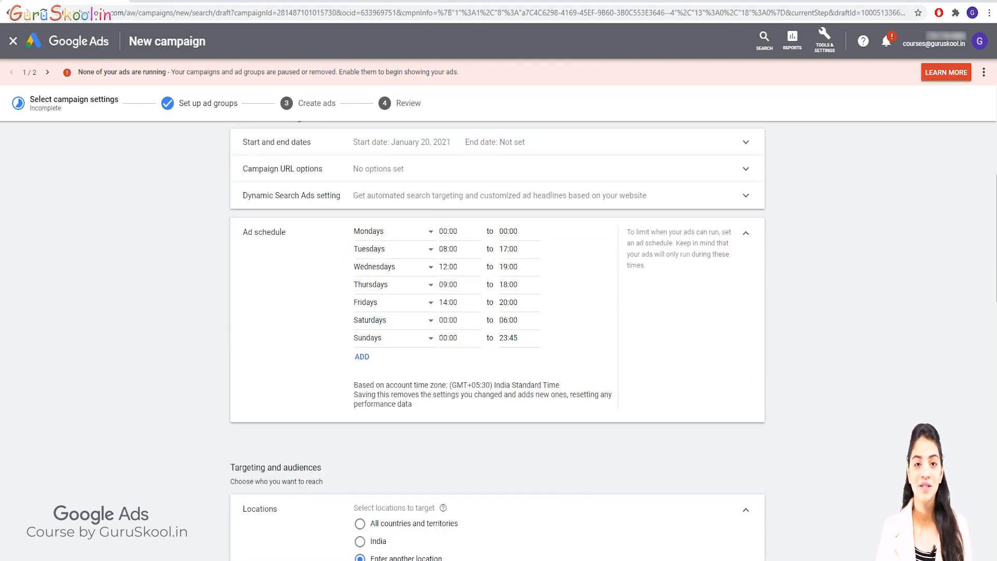
pyautogui.scroll(-15, 497, 506)
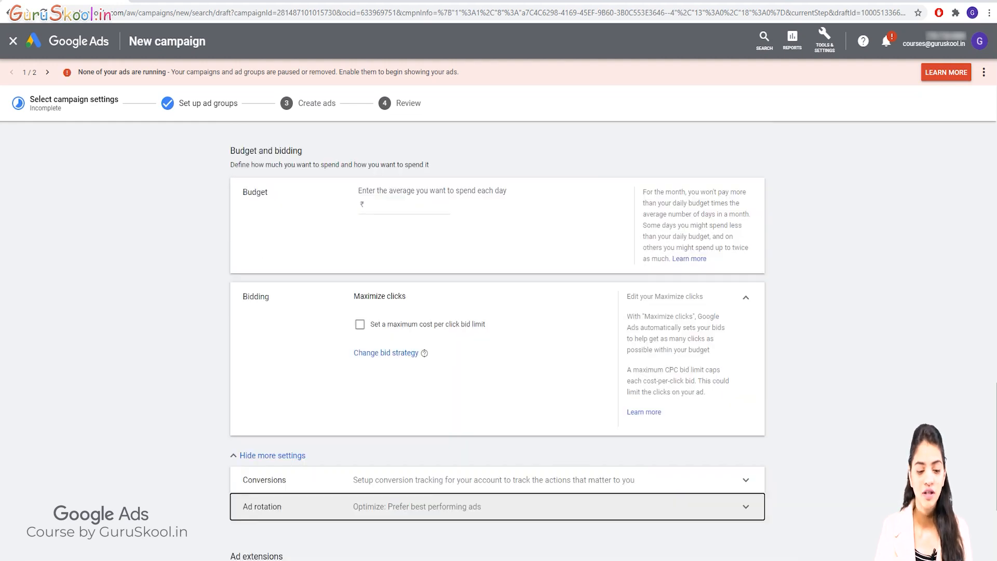
pyautogui.scroll(-1, 497, 506)
pyautogui.click(274, 400)
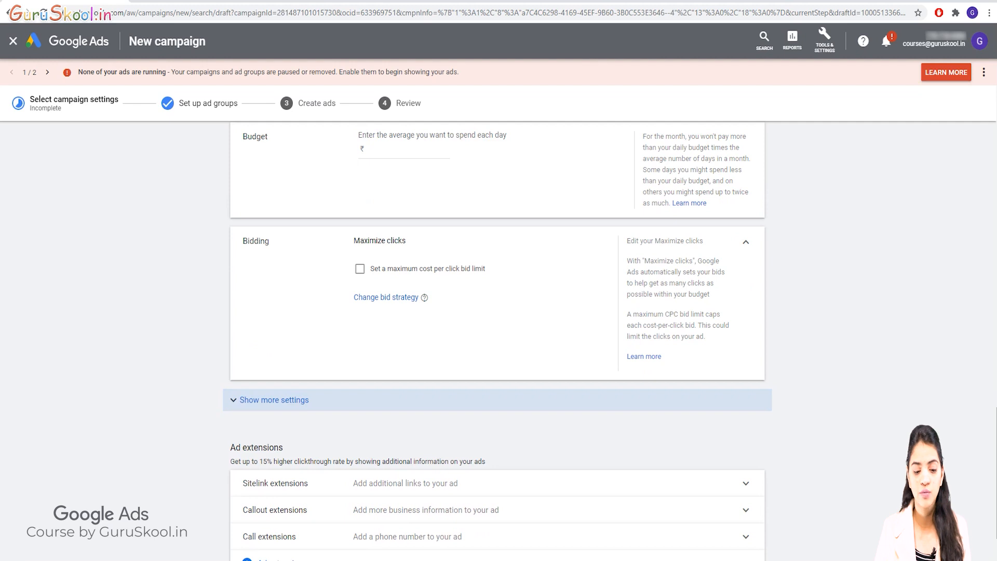
pyautogui.click(273, 400)
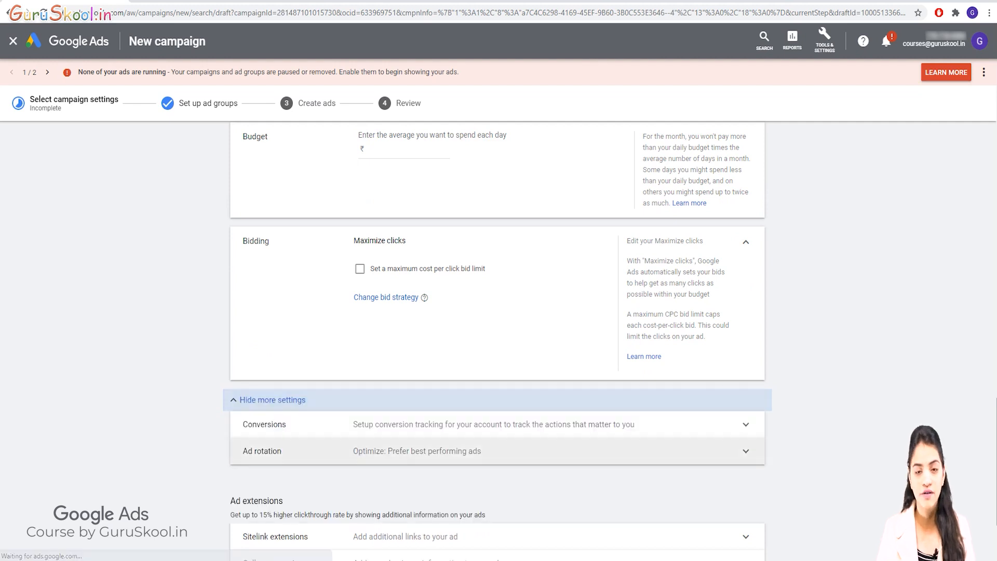
pyautogui.click(274, 451)
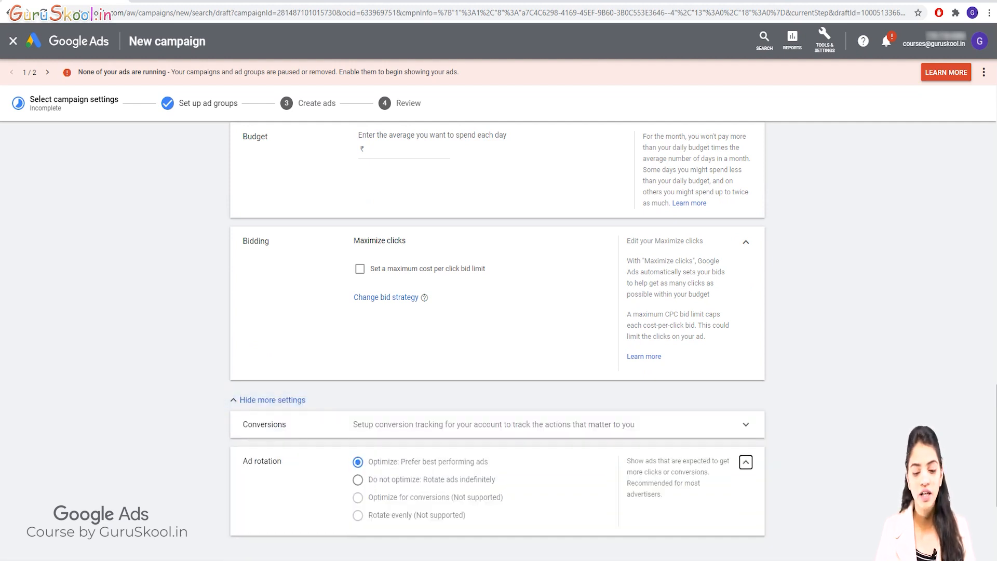
pyautogui.scroll(-3, 274, 451)
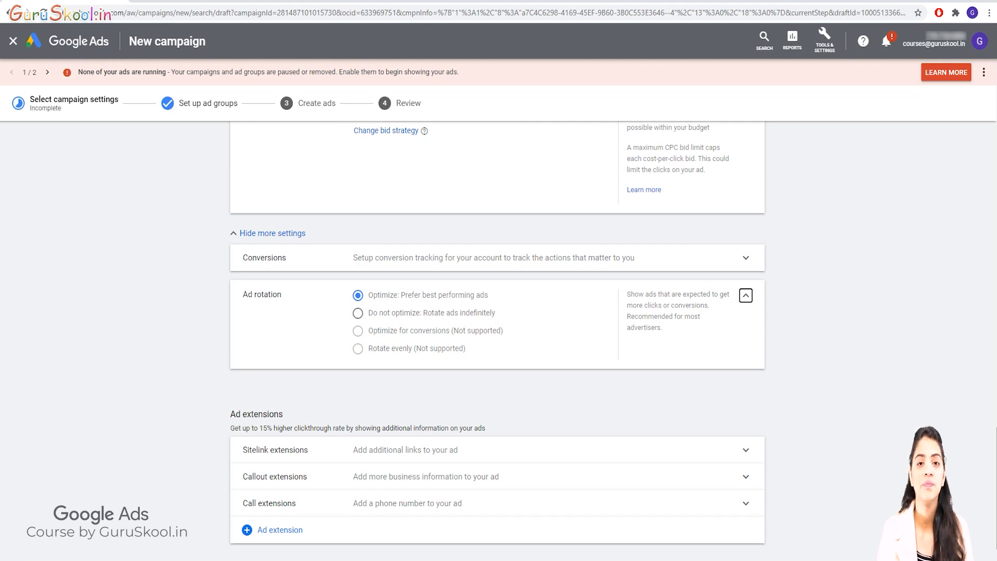
pyautogui.scroll(20, 498, 338)
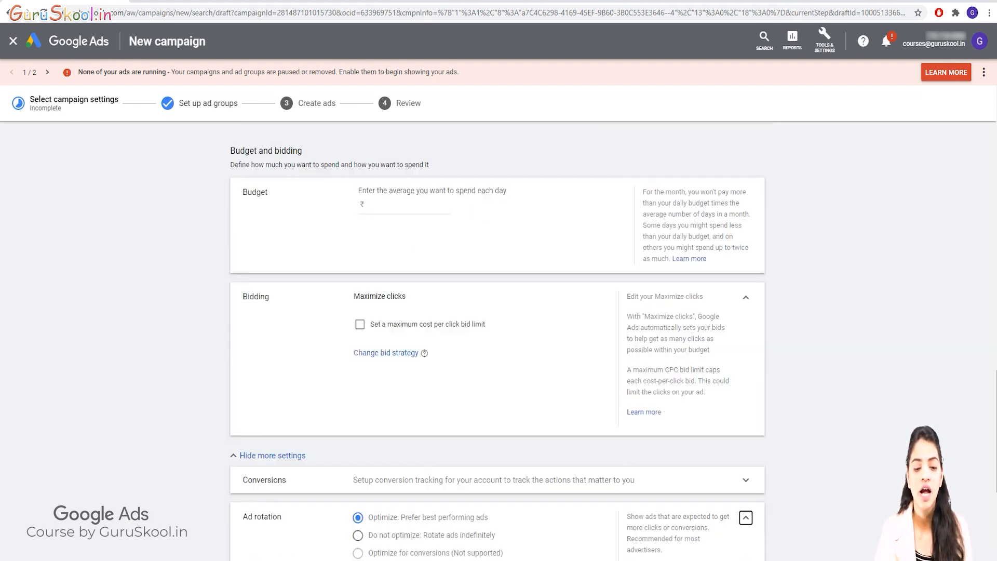
pyautogui.scroll(4, 498, 291)
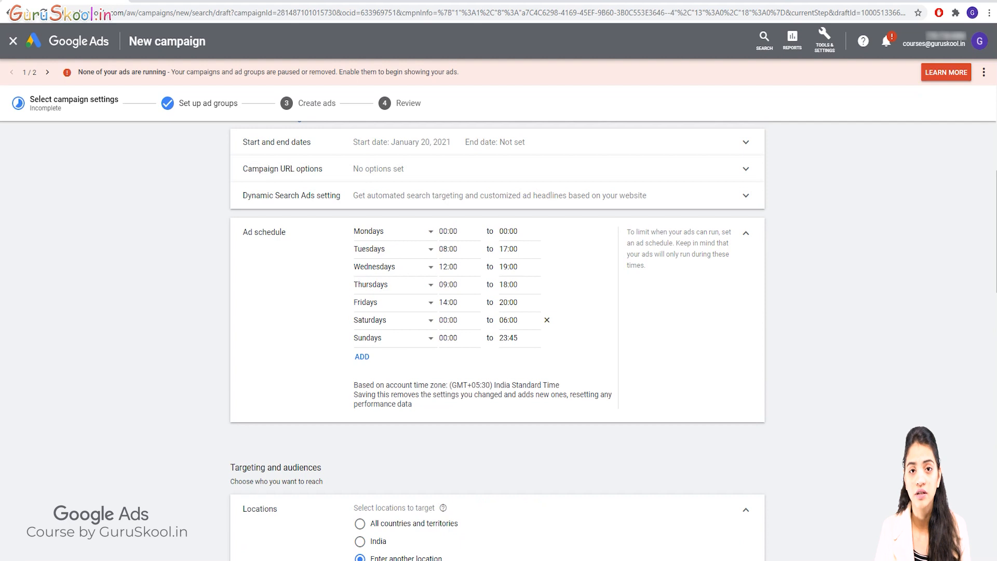
pyautogui.scroll(-2, 498, 336)
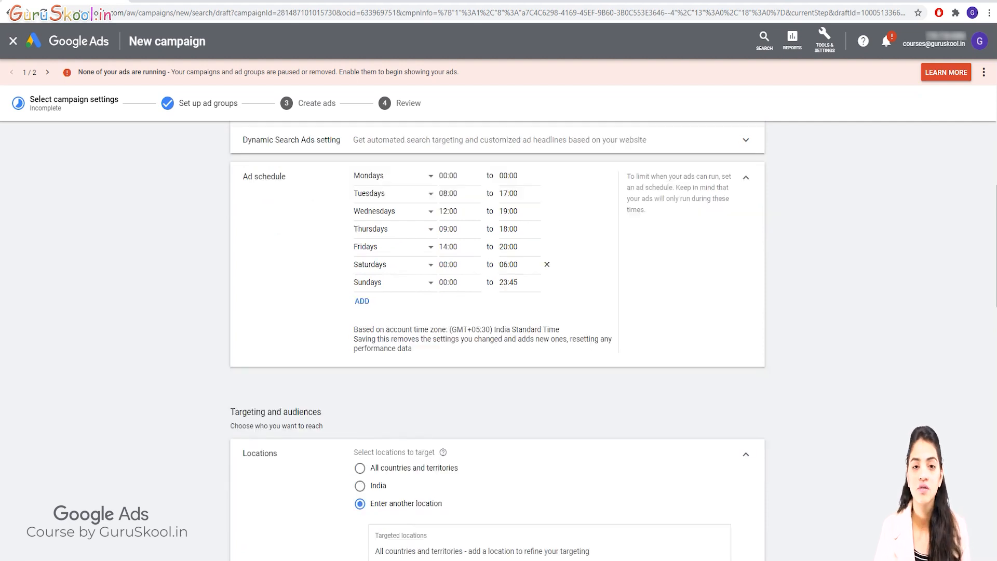
pyautogui.scroll(5, 497, 335)
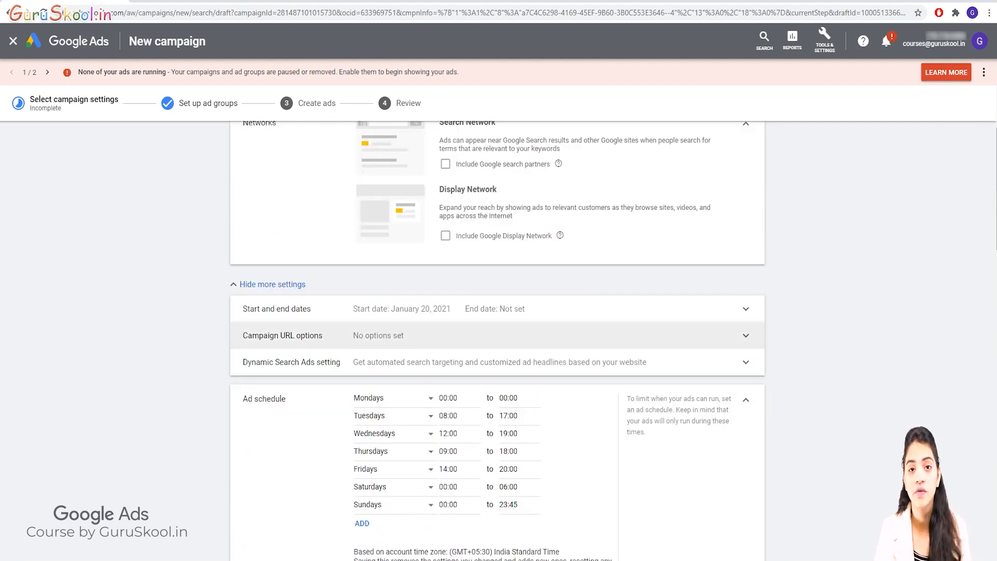